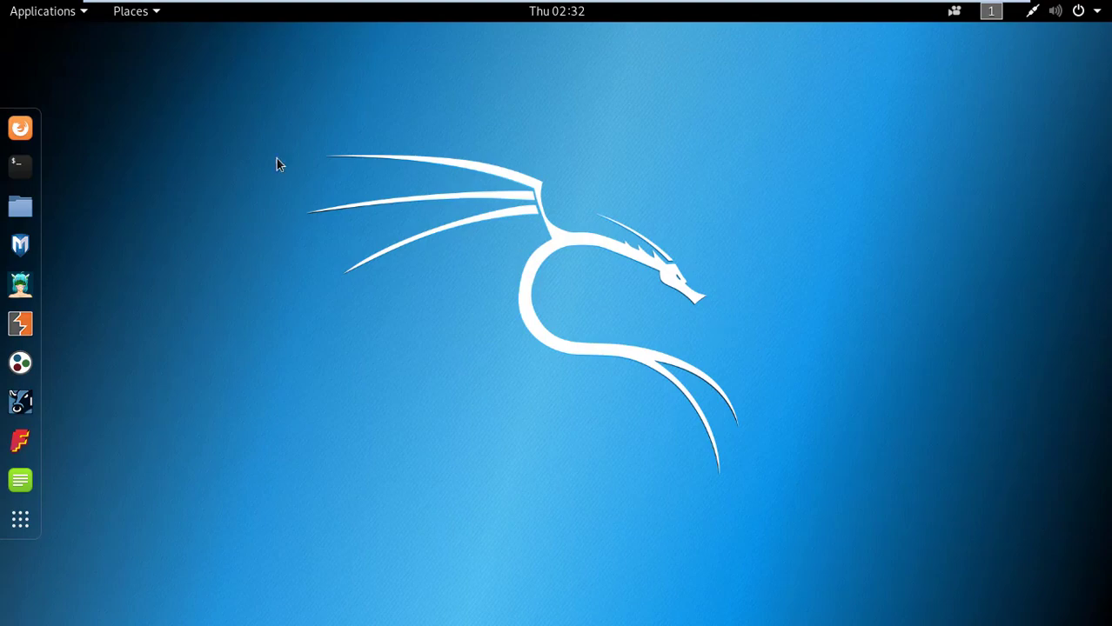
Step: Launch Firefox and search Google for 'download dirhunt' in a new tab
{"action": "left_click", "coordinate": [21, 128]}
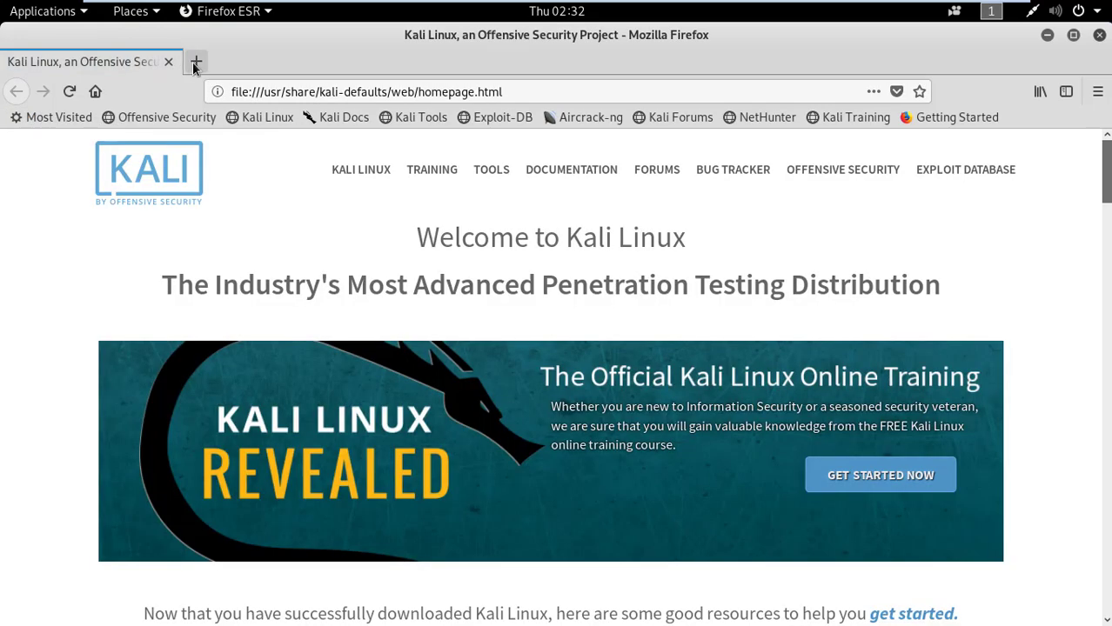
{"action": "left_click", "coordinate": [195, 62]}
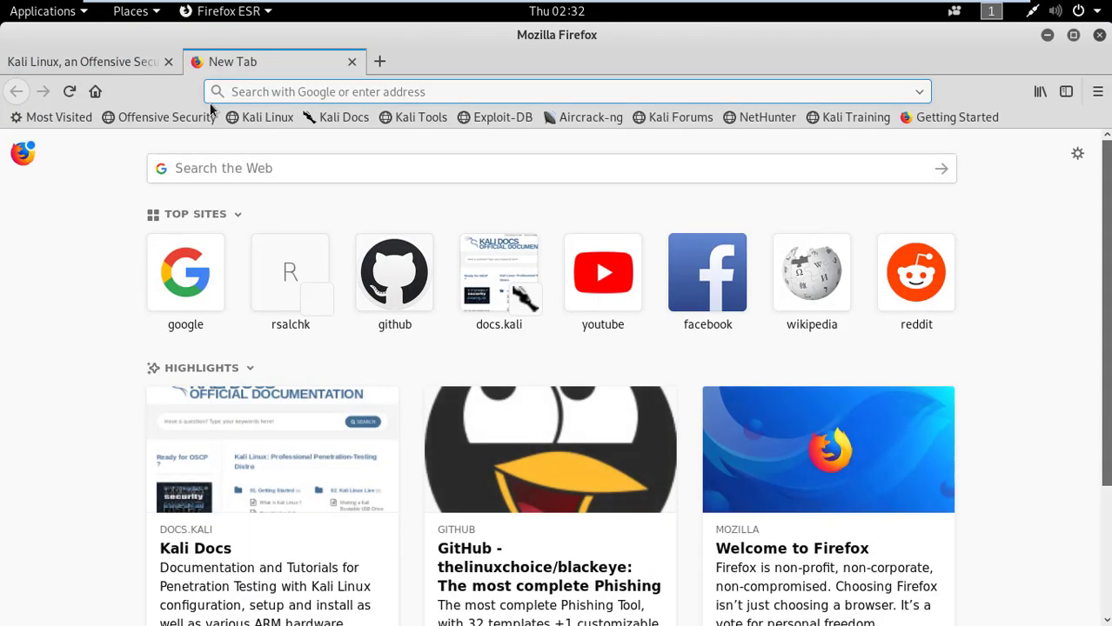
{"action": "type", "text": "download "}
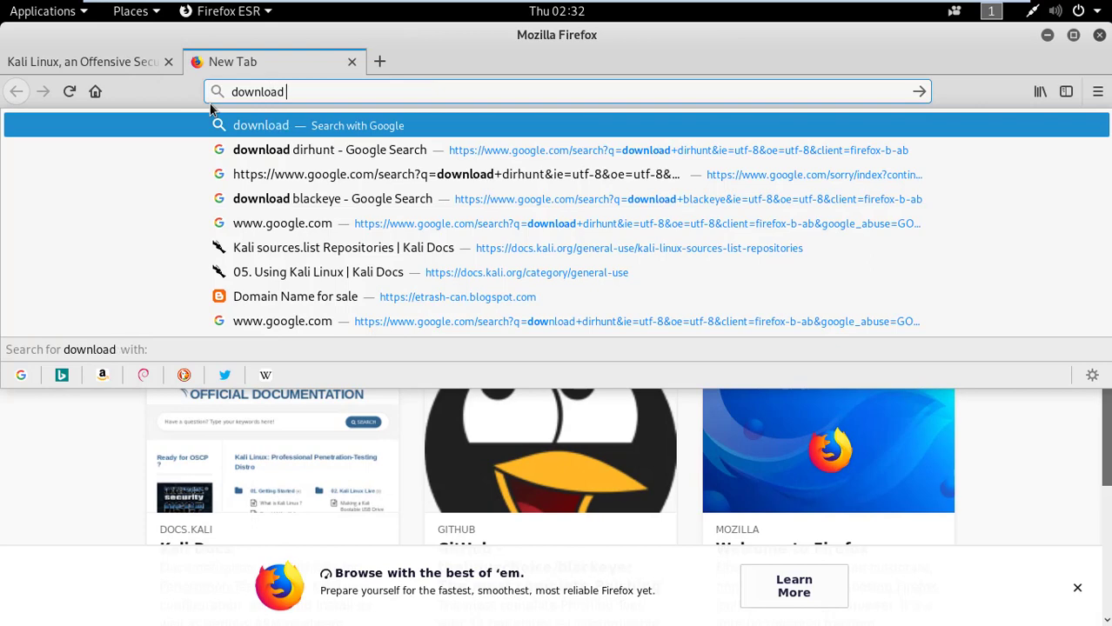
{"action": "type", "text": "dirhunt"}
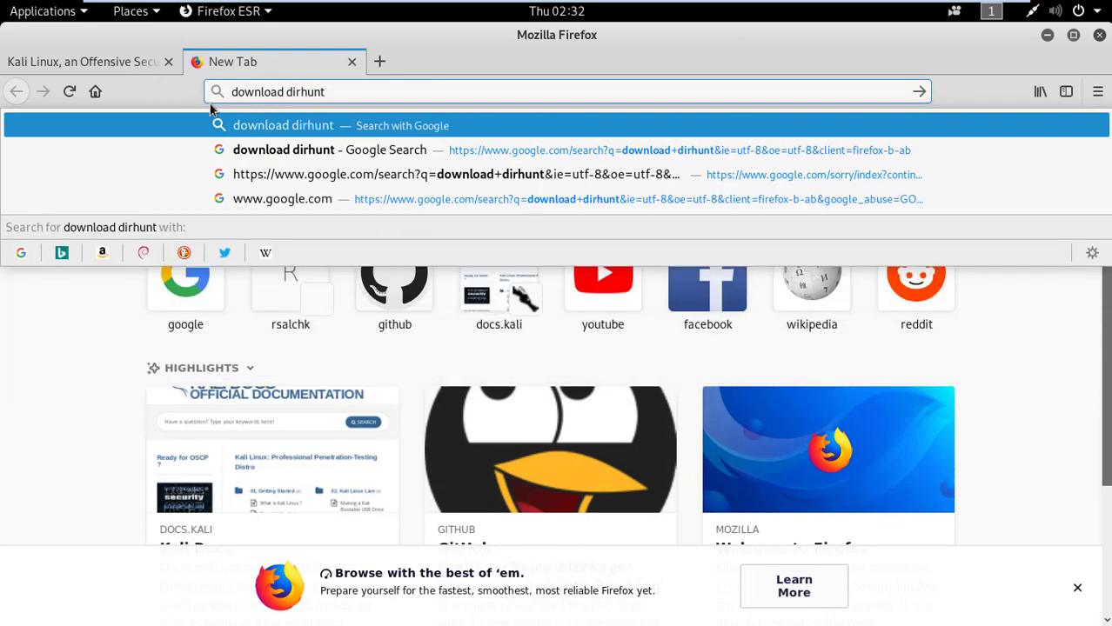
{"action": "key", "text": "Return"}
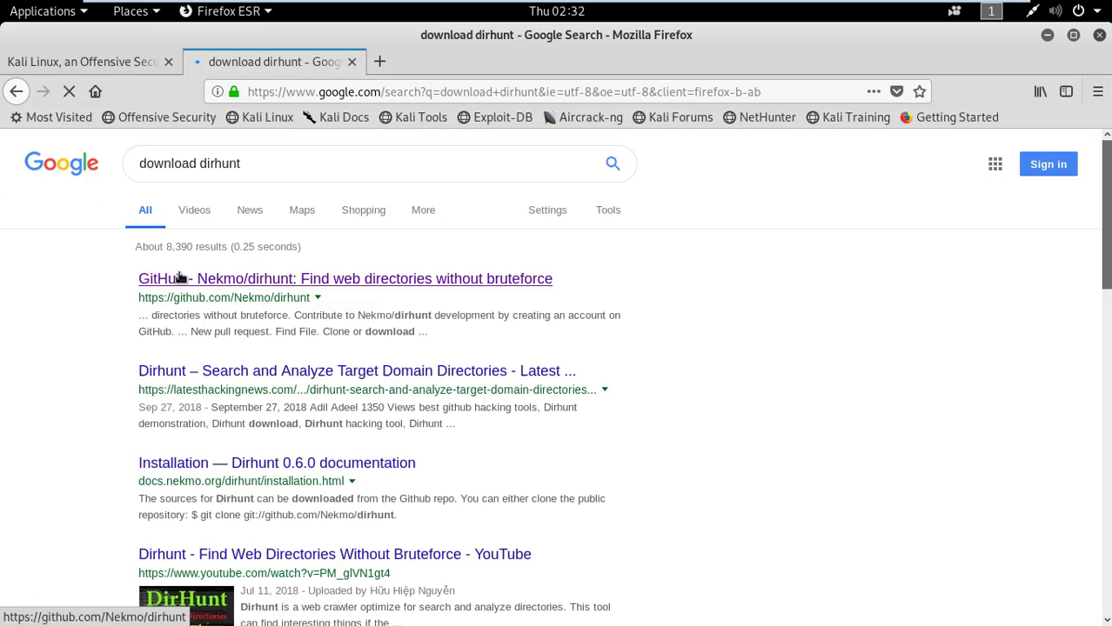
Step: Open the Nekmo/dirhunt GitHub repository and copy its HTTPS clone URL
{"action": "left_click", "coordinate": [179, 276]}
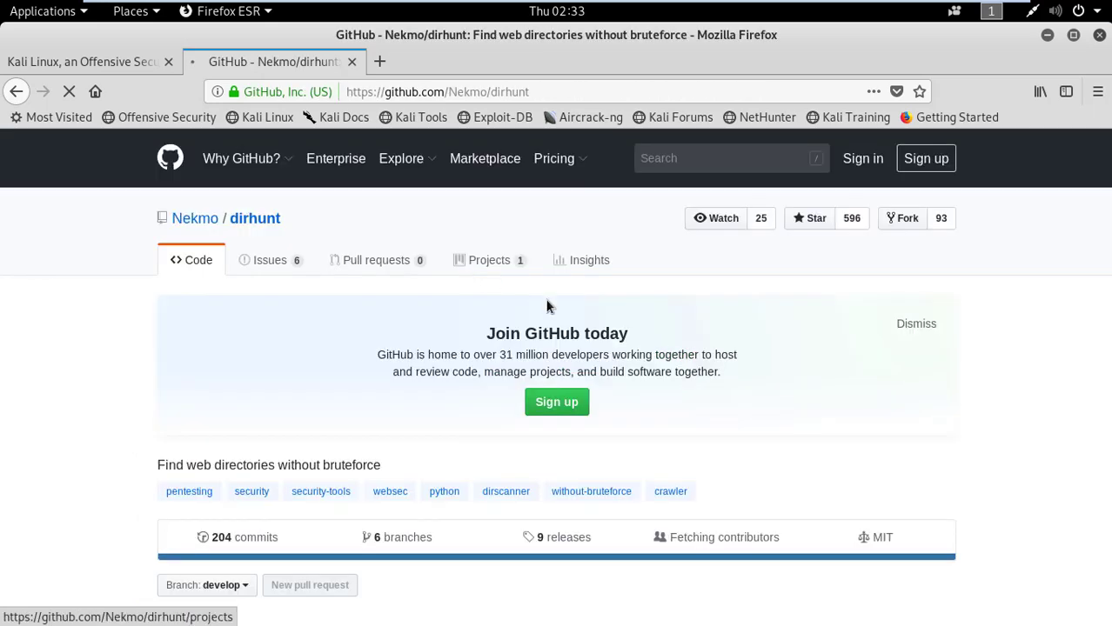
{"action": "scroll", "coordinate": [564, 310], "scroll_direction": "down", "scroll_amount": 5}
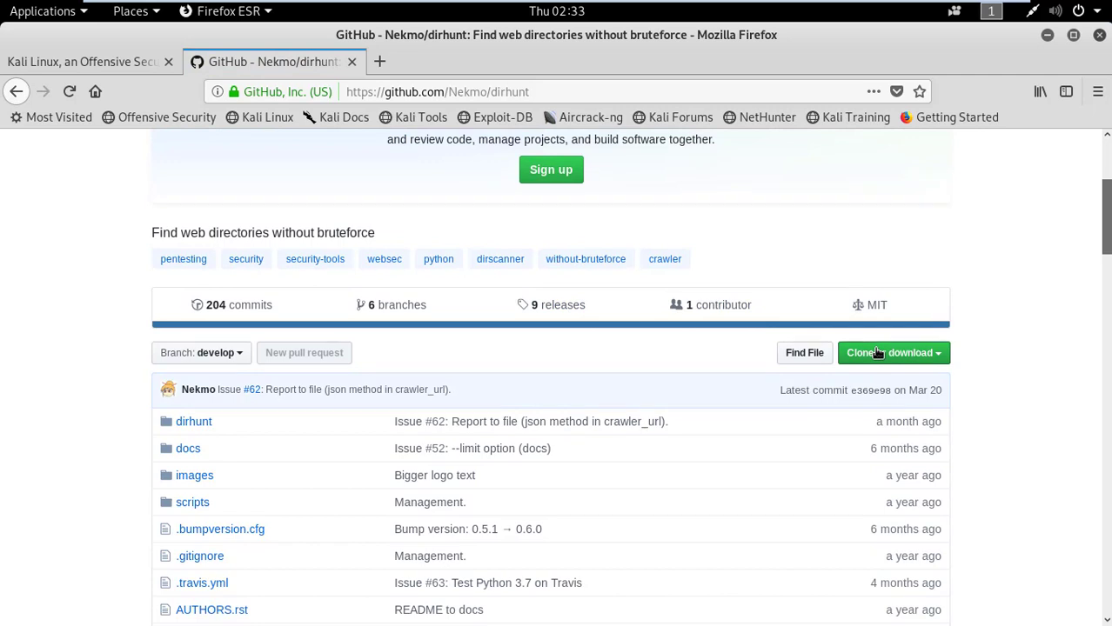
{"action": "left_click", "coordinate": [877, 352]}
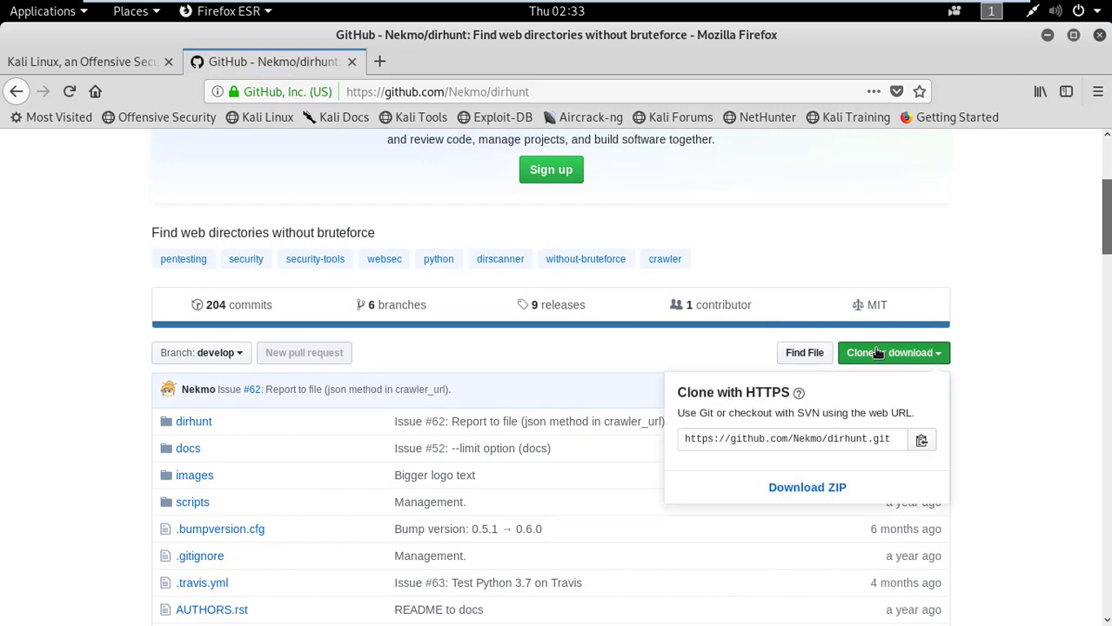
{"action": "left_click", "coordinate": [921, 441]}
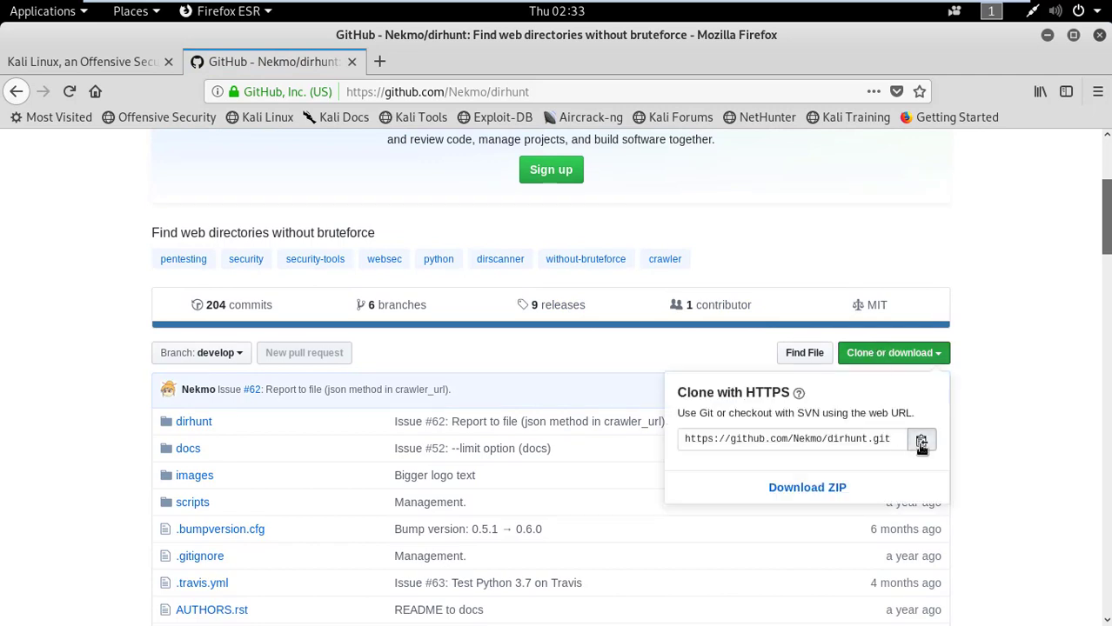
Step: Minimize Firefox, open a terminal and change into the Desktop folder
{"action": "left_click", "coordinate": [1045, 37]}
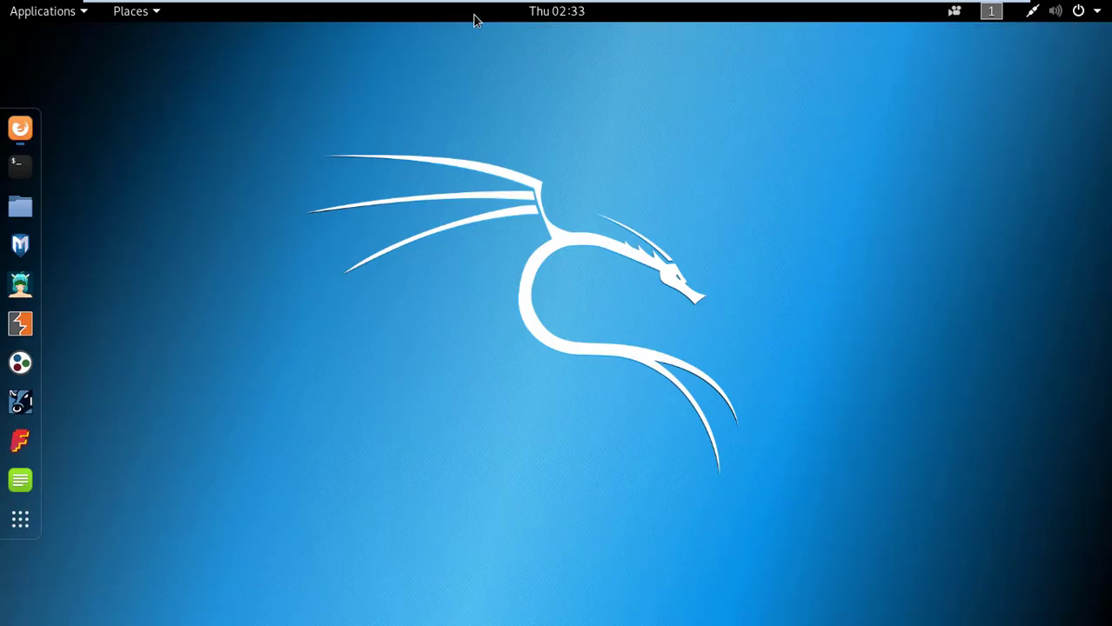
{"action": "left_click", "coordinate": [21, 167]}
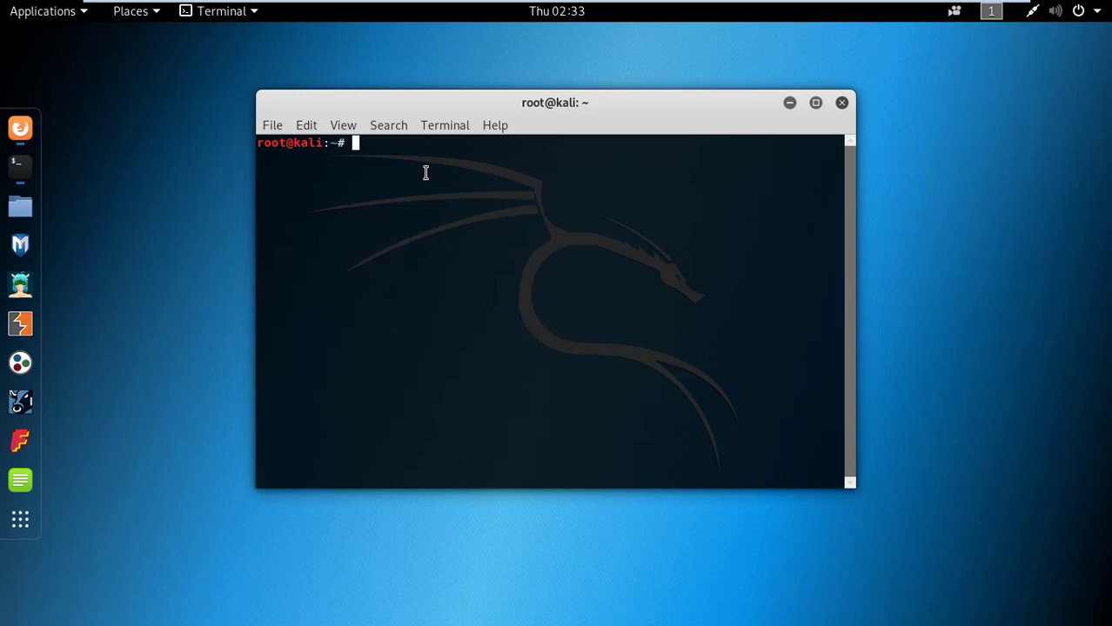
{"action": "type", "text": "cd"}
{"action": "type", "text": "Desktop"}
{"action": "key", "text": "Return"}
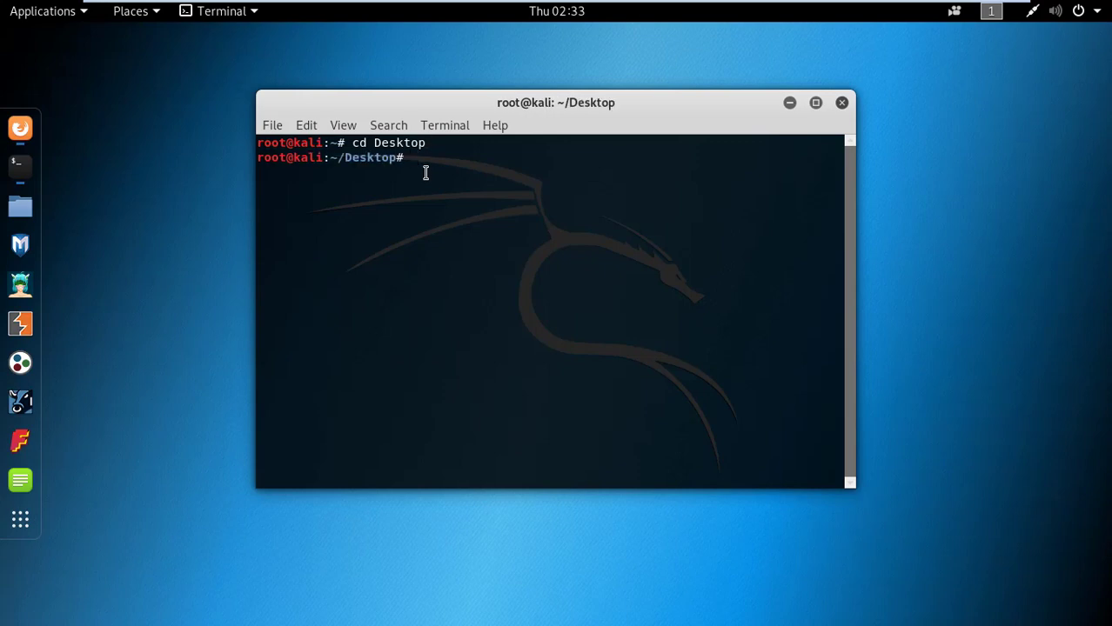
Step: Clone the dirhunt repository with git clone and the pasted GitHub URL
{"action": "type", "text": "git clone"}
{"action": "right_click", "coordinate": [573, 157]}
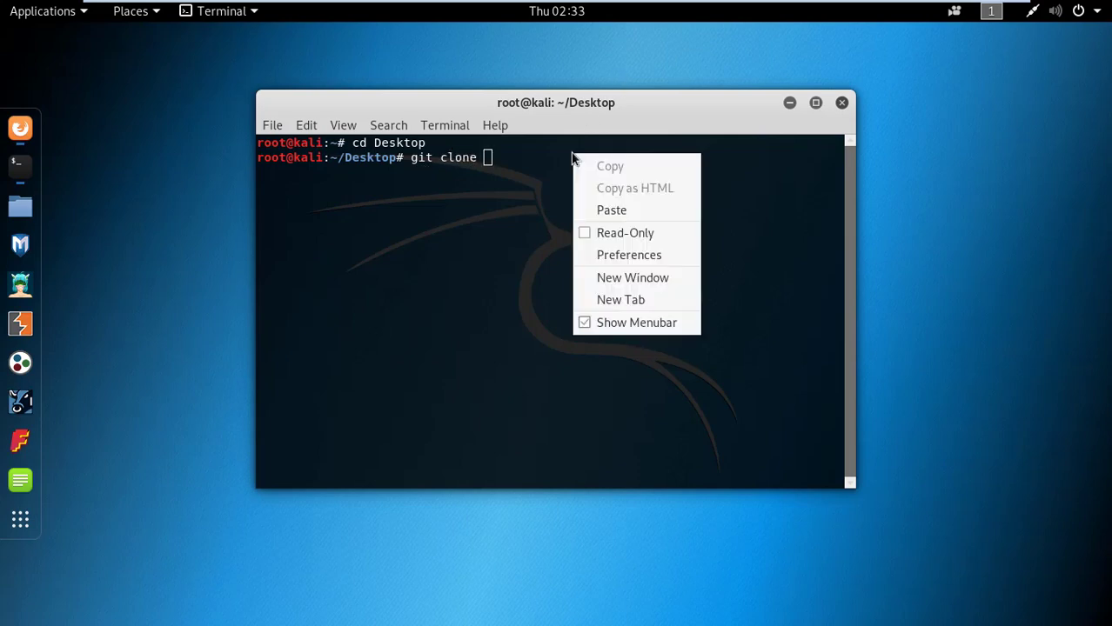
{"action": "left_click", "coordinate": [597, 210]}
{"action": "key", "text": "Return"}
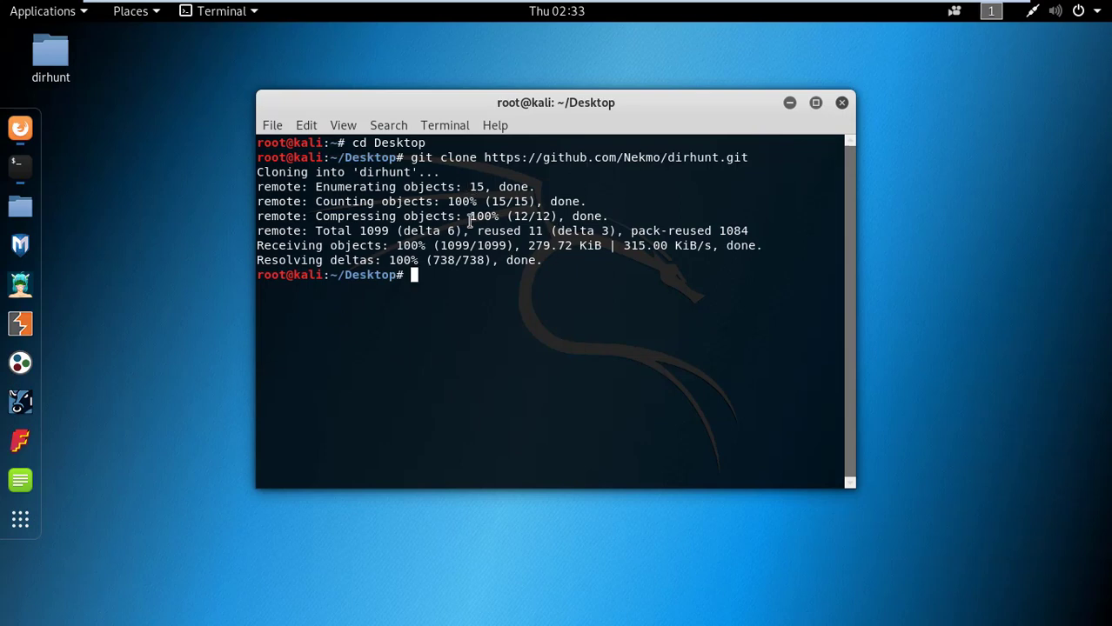
Step: List the Desktop contents and move into the cloned dirhunt folder
{"action": "type", "text": "ls"}
{"action": "key", "text": "Return"}
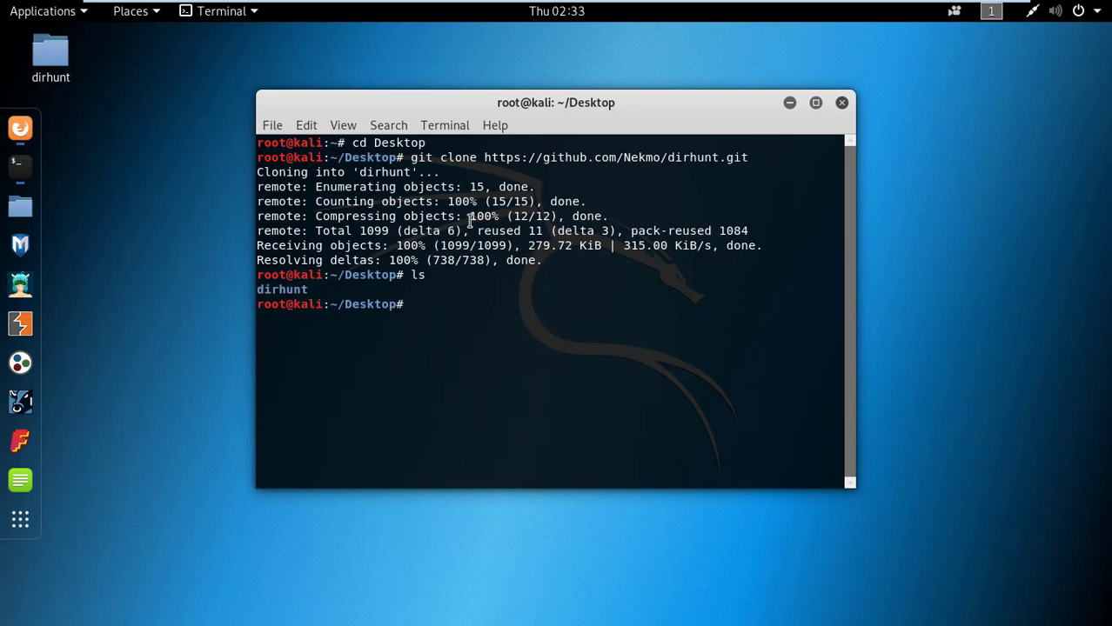
{"action": "type", "text": "cd dirhunt"}
{"action": "key", "text": "Return"}
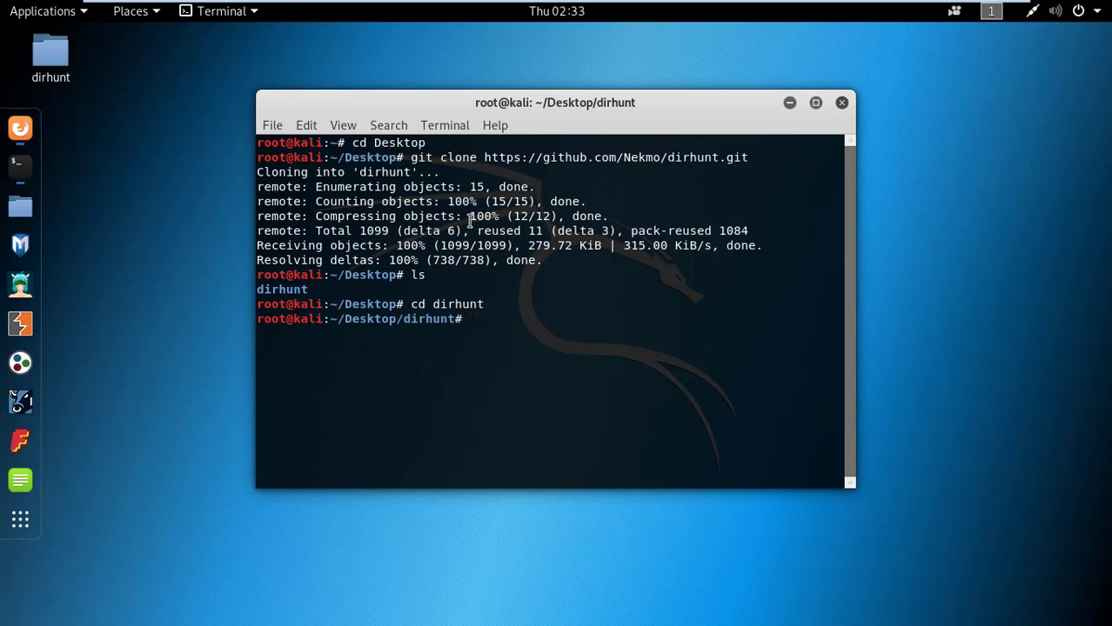
Step: List the dirhunt folder's files and run 'python setup.py install'
{"action": "type", "text": "l"}
{"action": "key", "text": "Return"}
{"action": "type", "text": "sls"}
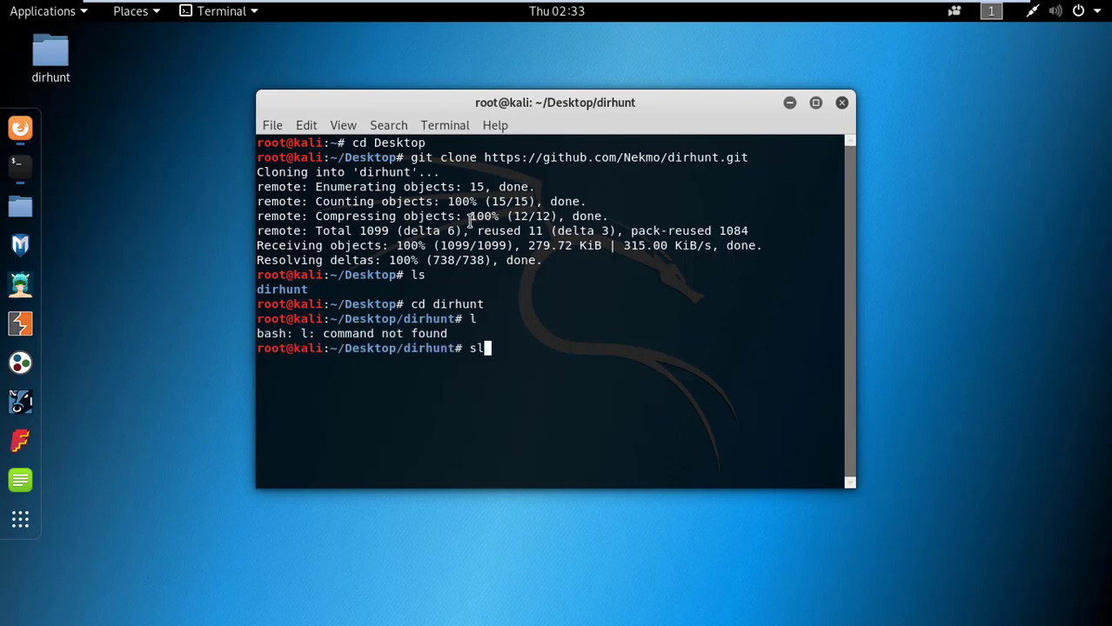
{"action": "key", "text": "Return"}
{"action": "type", "text": "ls"}
{"action": "key", "text": "Return"}
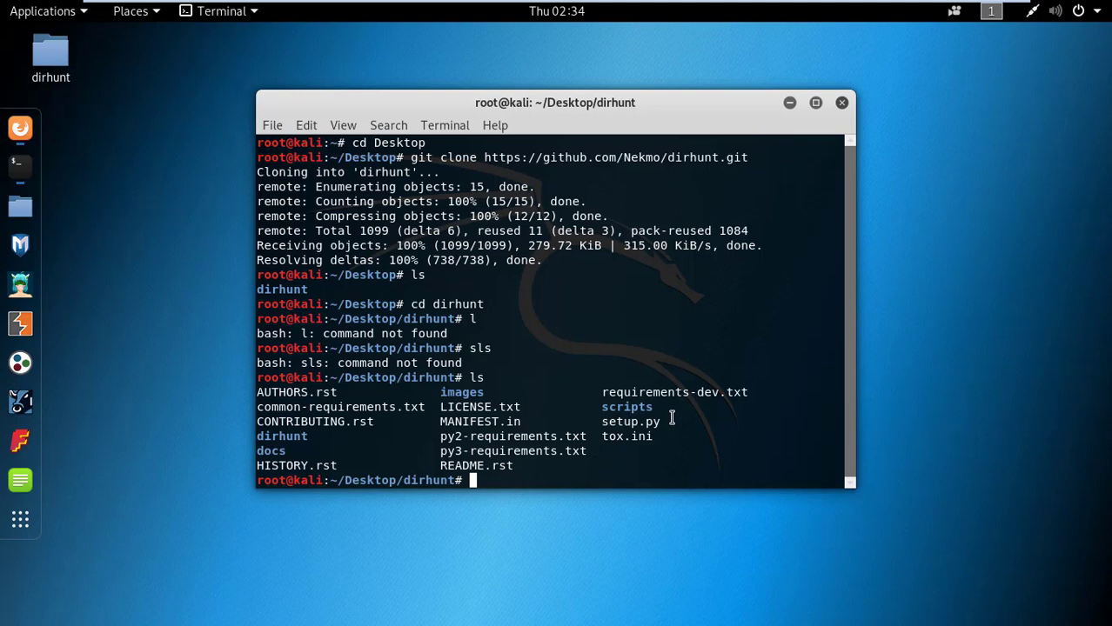
{"action": "type", "text": "python setup"}
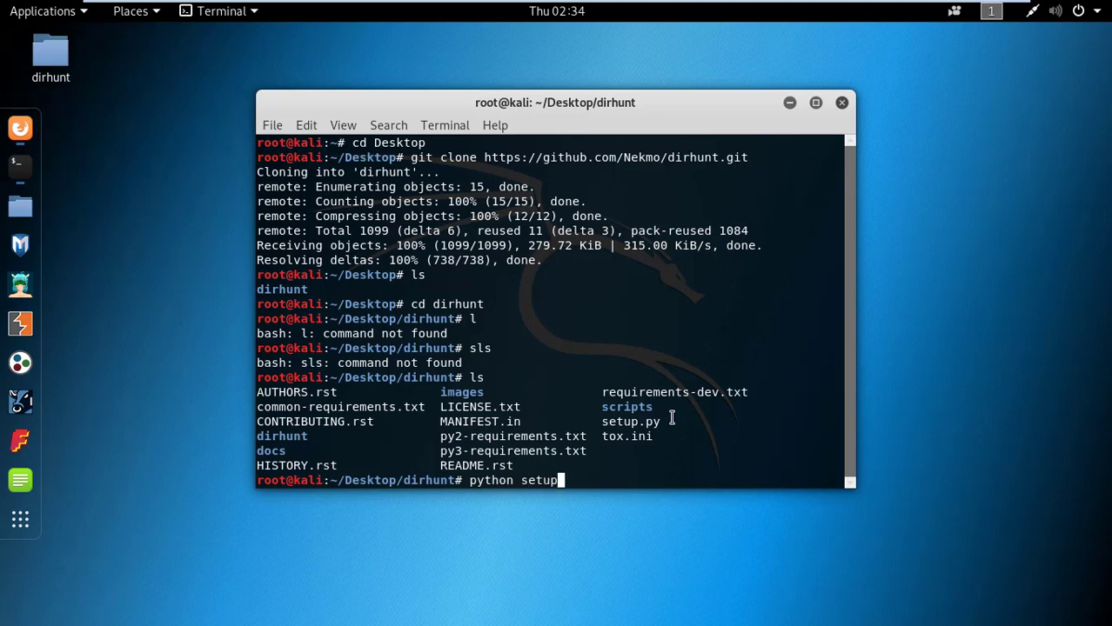
{"action": "type", "text": ".py install"}
{"action": "key", "text": "Return"}
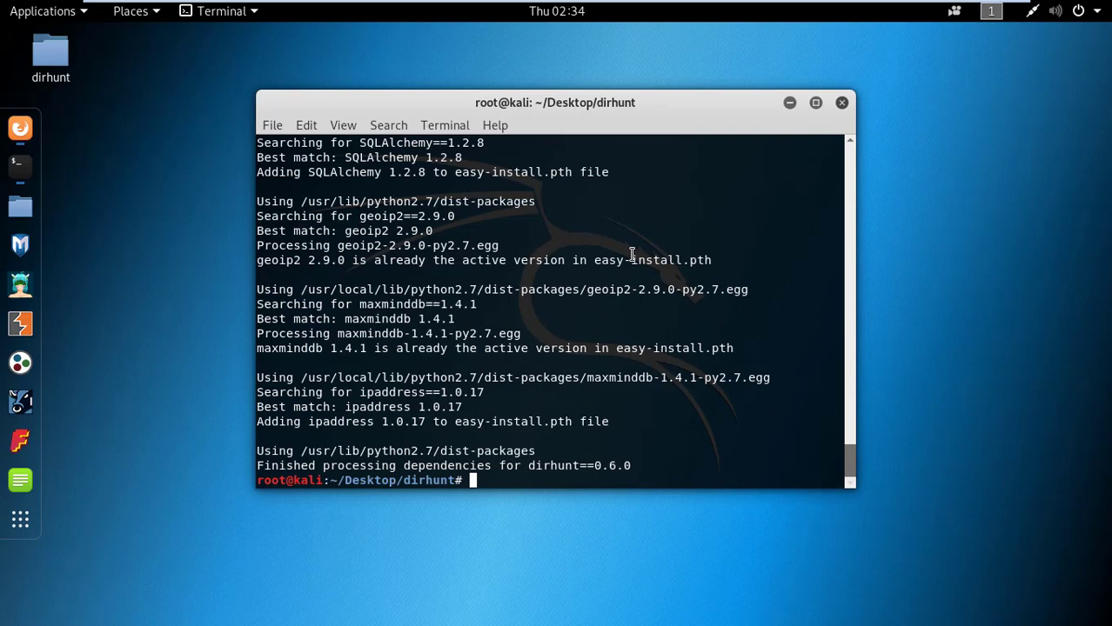
Step: Clear the screen and return to the home directory with 'cd ..' twice
{"action": "type", "text": "clear"}
{"action": "key", "text": "Return"}
{"action": "type", "text": "cd "}
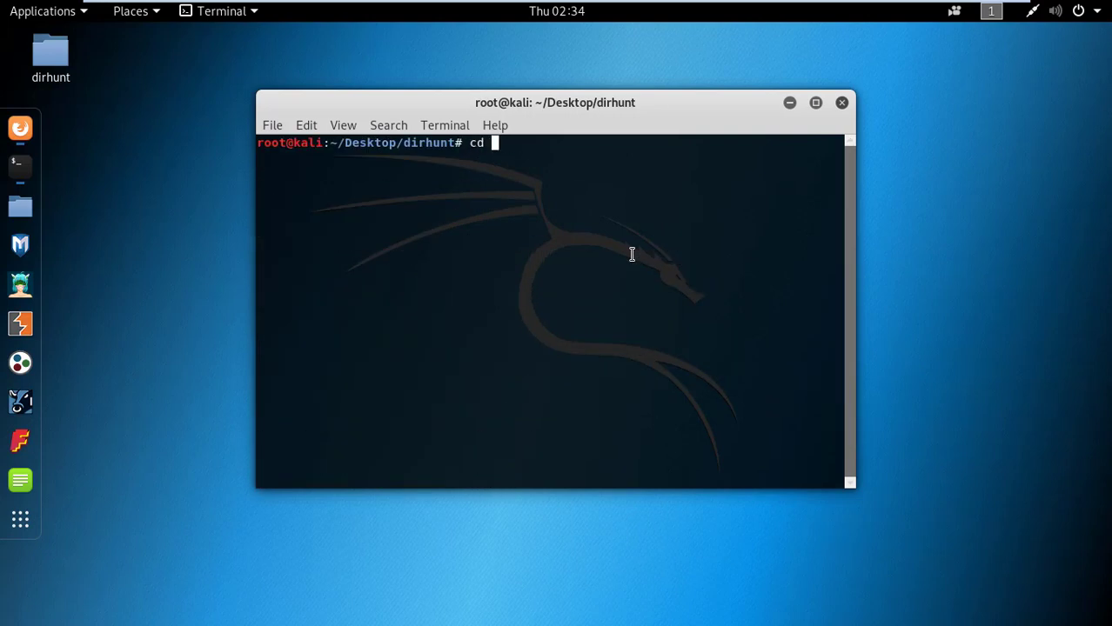
{"action": "type", "text": ".."}
{"action": "key", "text": "Return"}
{"action": "type", "text": "c"}
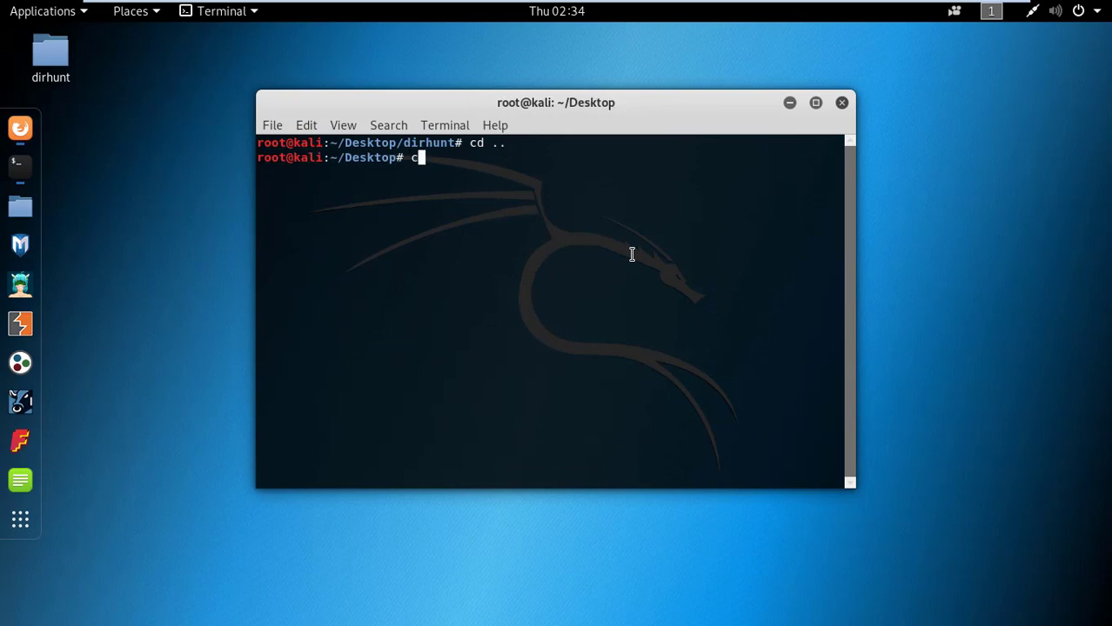
{"action": "type", "text": "d .."}
{"action": "key", "text": "Return"}
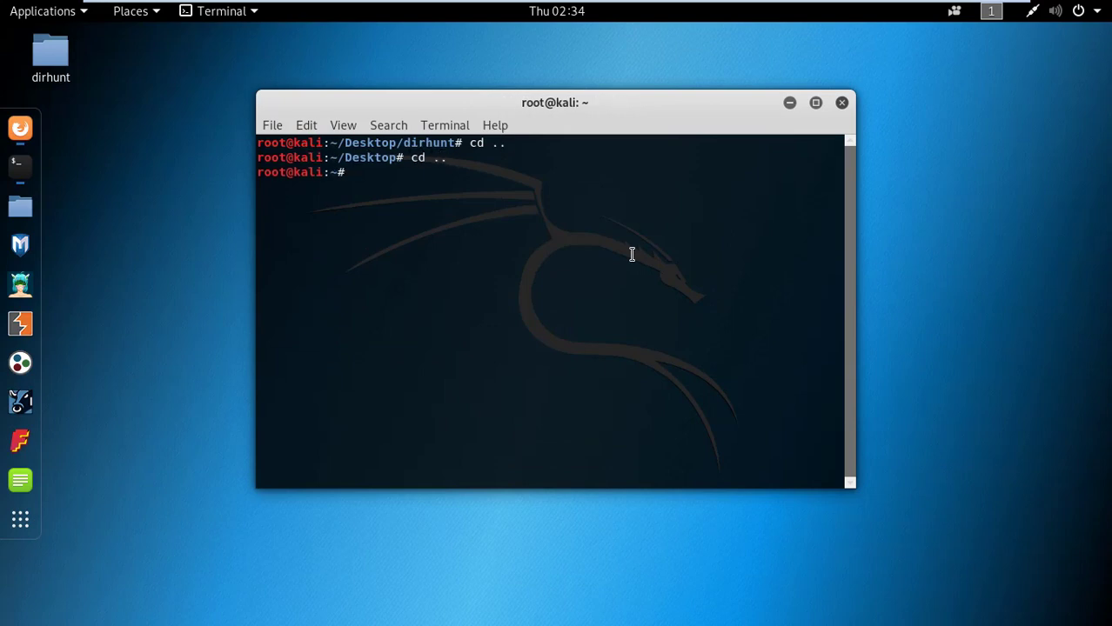
{"action": "type", "text": "clear"}
{"action": "key", "text": "Return"}
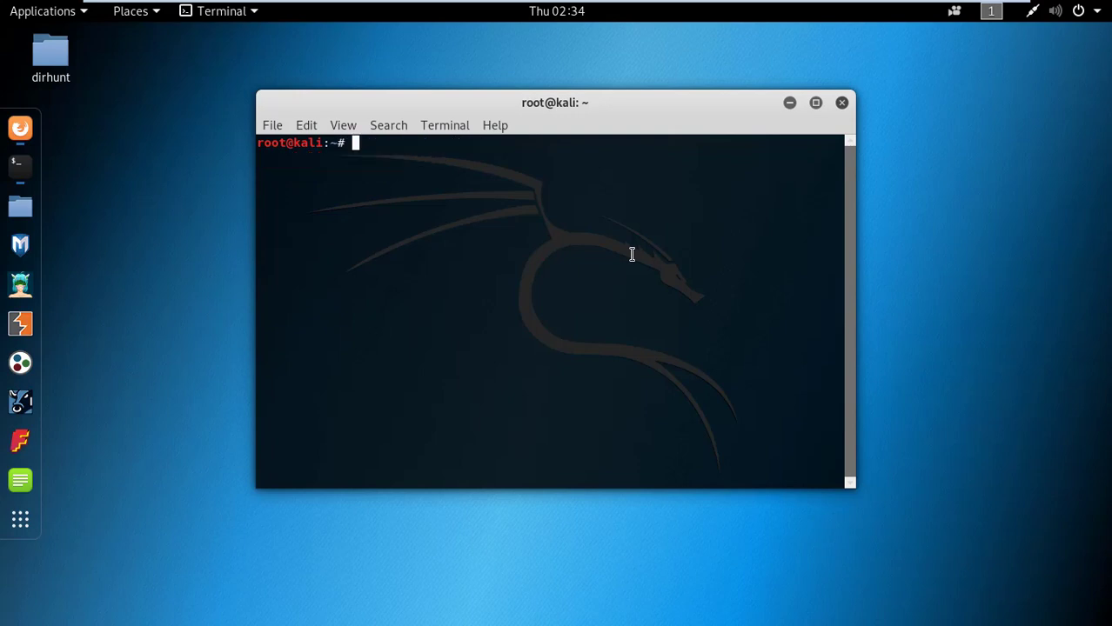
{"action": "type", "text": "dirhunt www."}
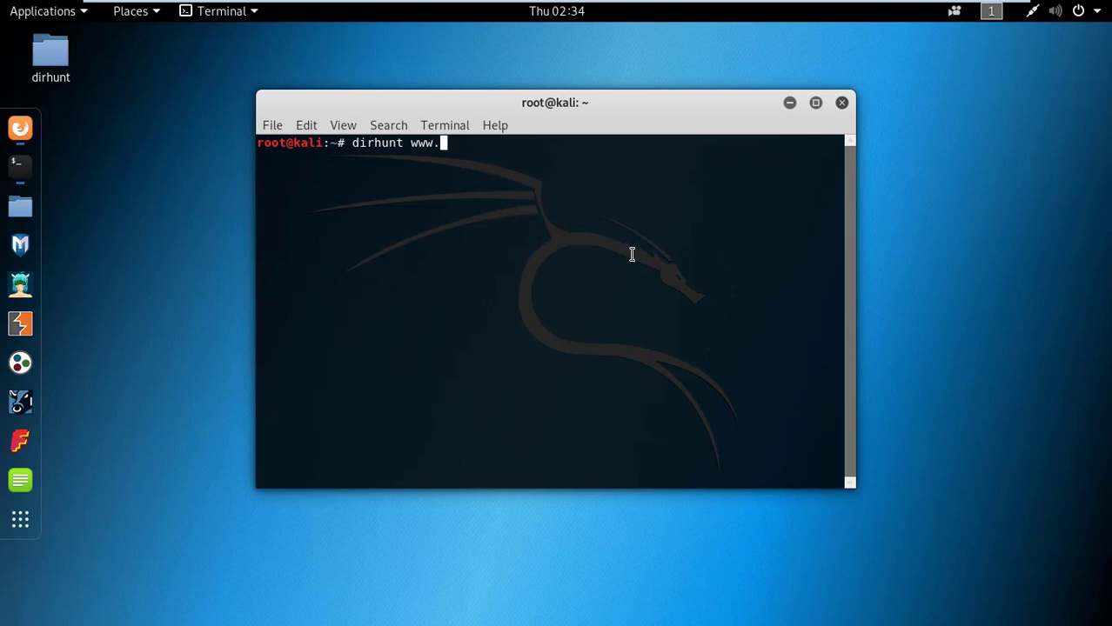
{"action": "type", "text": "hellbounders"}
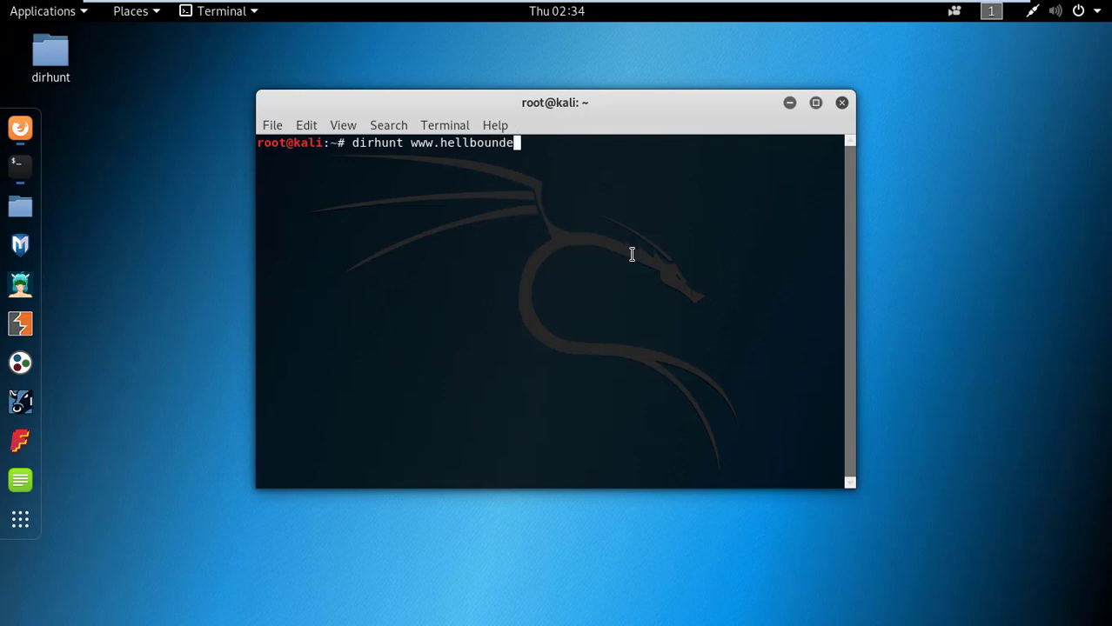
{"action": "key", "text": "BackSpace"}
{"action": "key", "text": "BackSpace"}
{"action": "key", "text": "BackSpace"}
{"action": "type", "text": "hackers.org"}
{"action": "key", "text": "Return"}
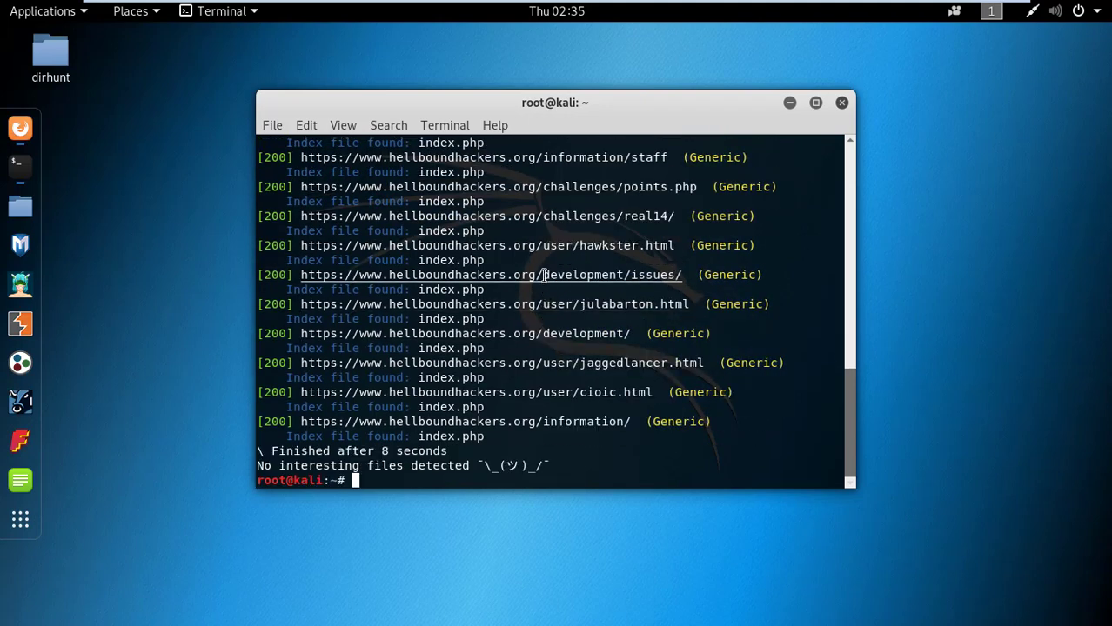
Step: Scroll through the finished dirhunt output to review paths like /challenges/real2/ and /forum/
{"action": "scroll", "coordinate": [544, 275], "scroll_direction": "up", "scroll_amount": 4}
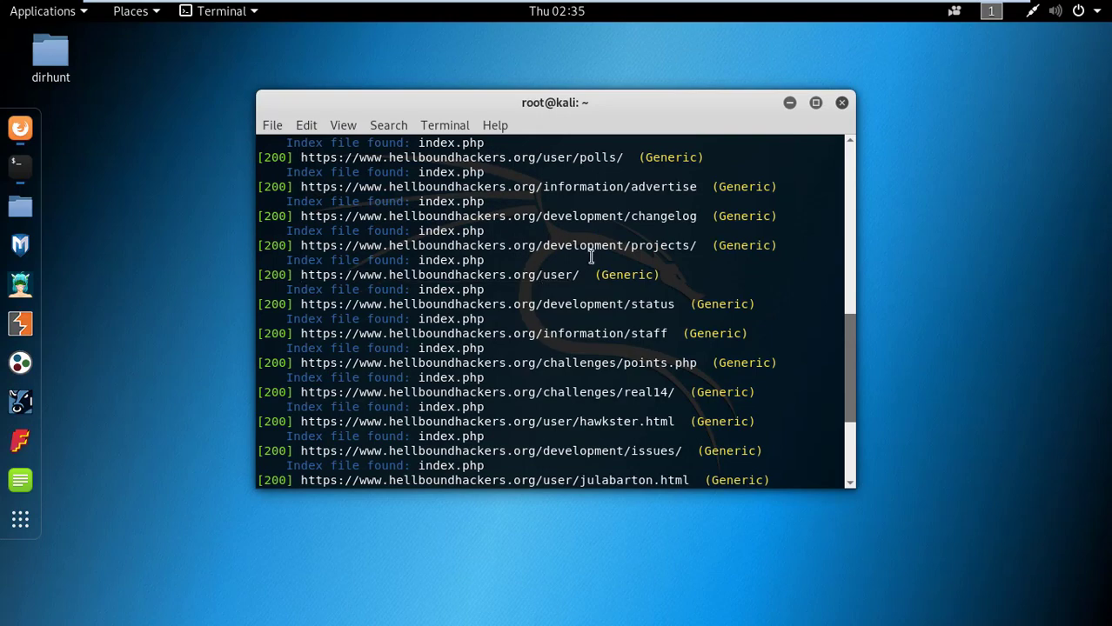
{"action": "scroll", "coordinate": [590, 265], "scroll_direction": "up", "scroll_amount": 10}
{"action": "scroll", "coordinate": [593, 278], "scroll_direction": "down", "scroll_amount": 3}
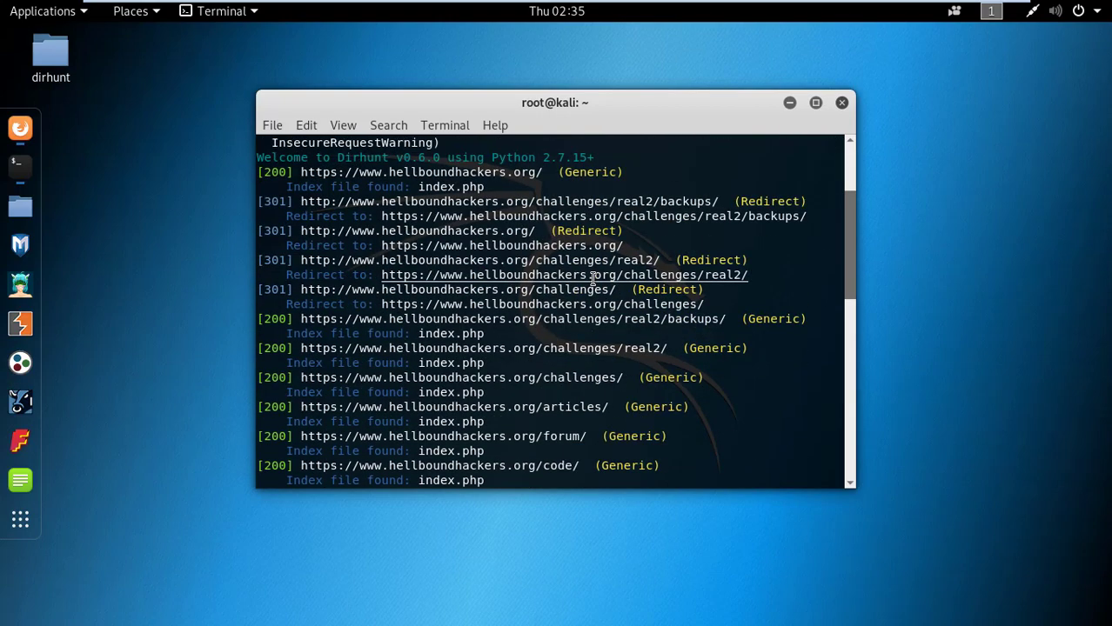
{"action": "scroll", "coordinate": [593, 279], "scroll_direction": "down", "scroll_amount": 10}
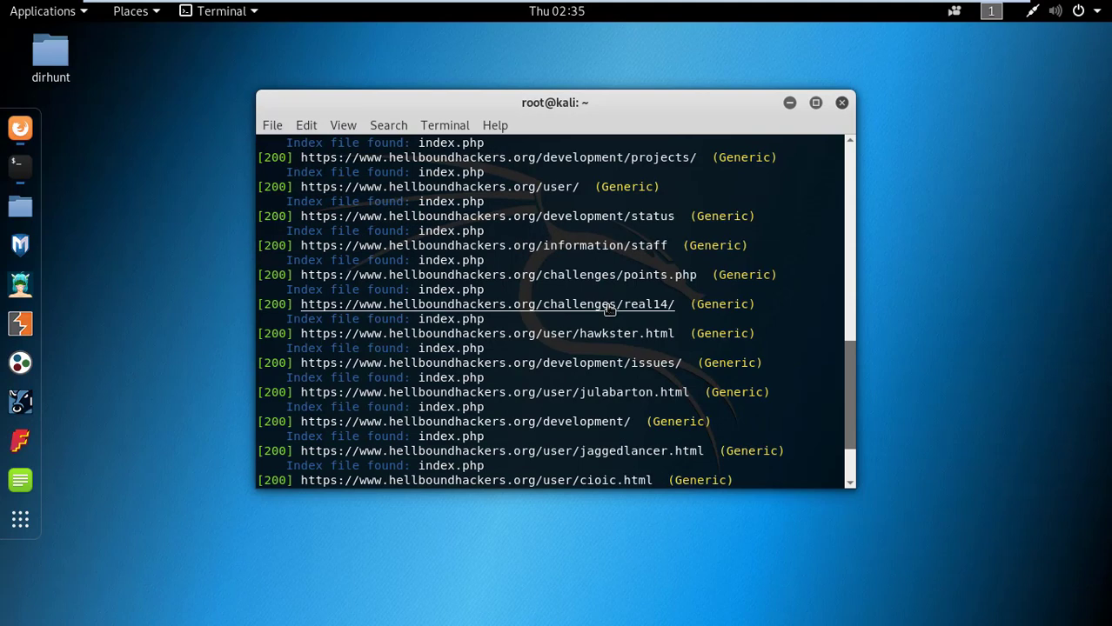
{"action": "scroll", "coordinate": [609, 310], "scroll_direction": "down", "scroll_amount": 2}
{"action": "scroll", "coordinate": [609, 311], "scroll_direction": "up", "scroll_amount": 10}
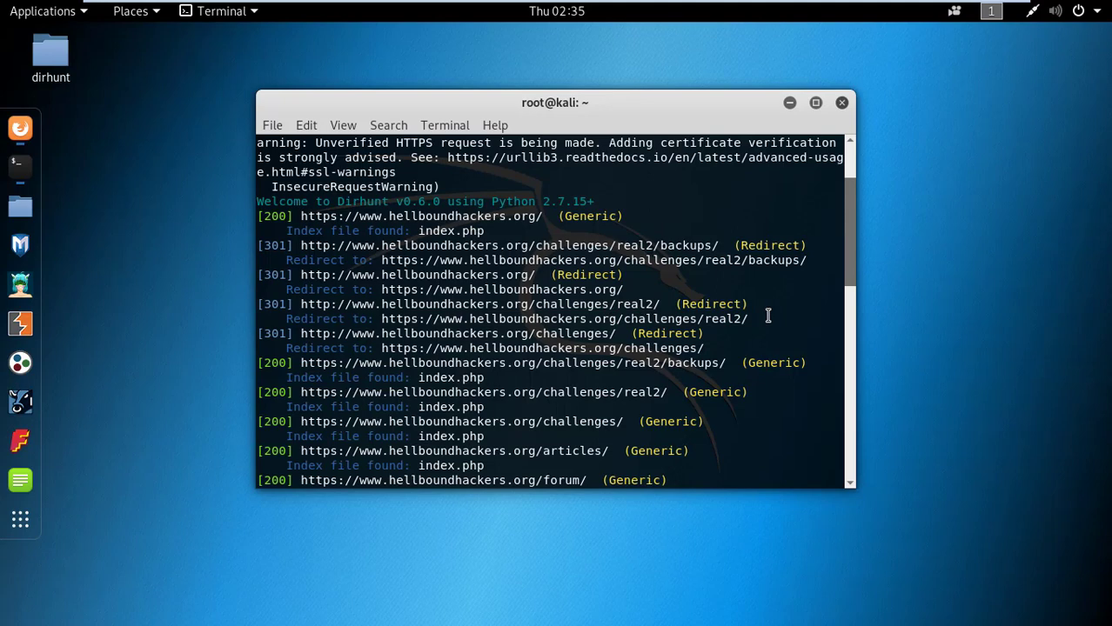
{"action": "scroll", "coordinate": [487, 296], "scroll_direction": "down", "scroll_amount": 1}
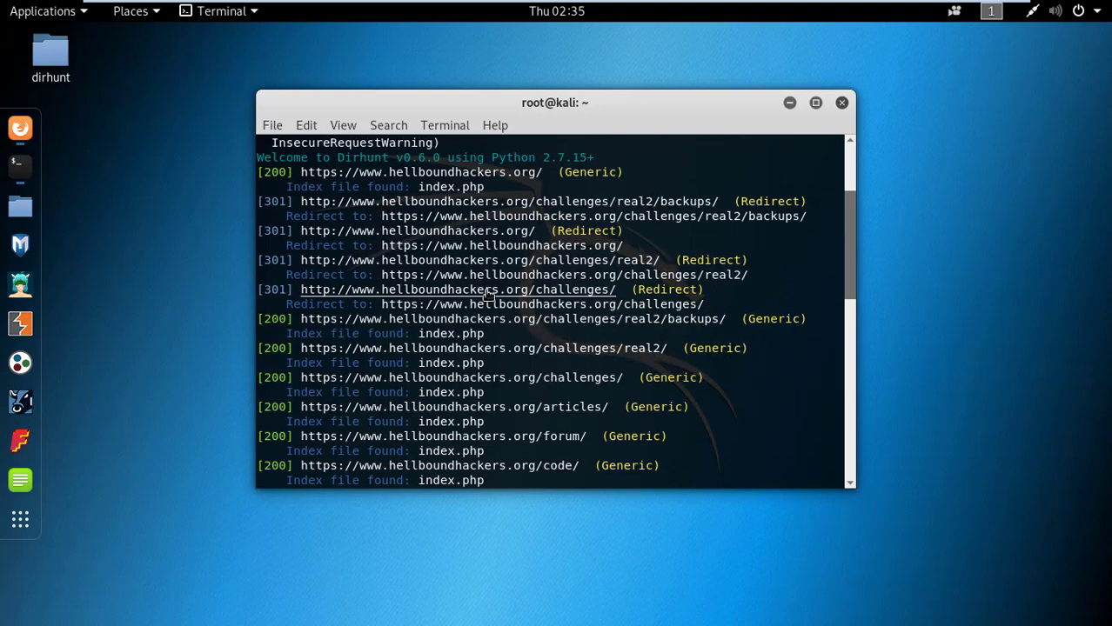
{"action": "right_click", "coordinate": [484, 352]}
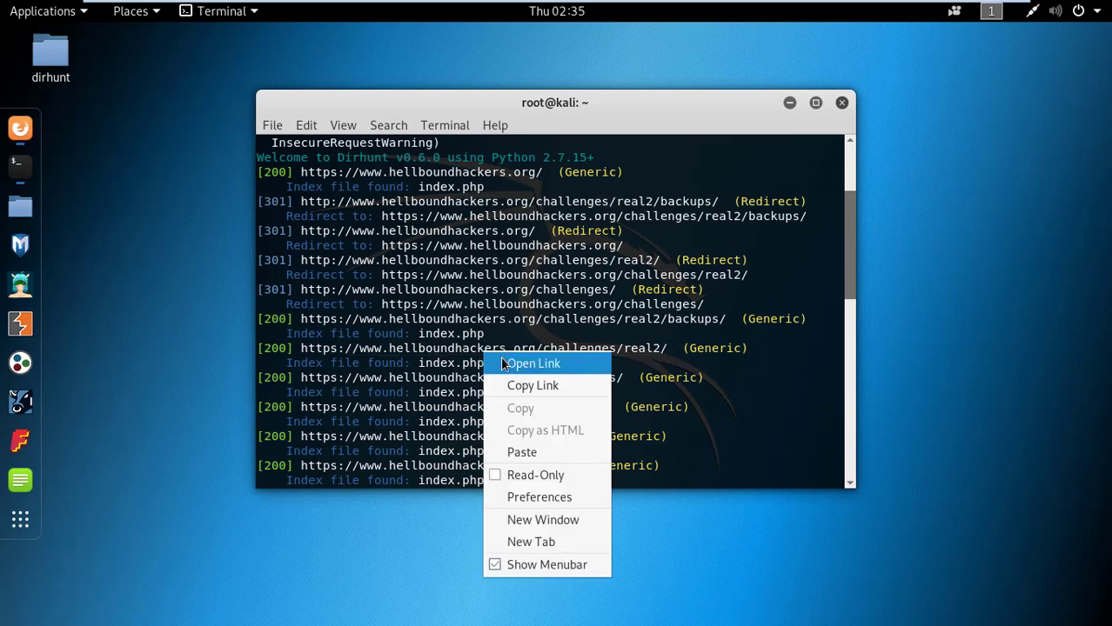
{"action": "left_click", "coordinate": [505, 363]}
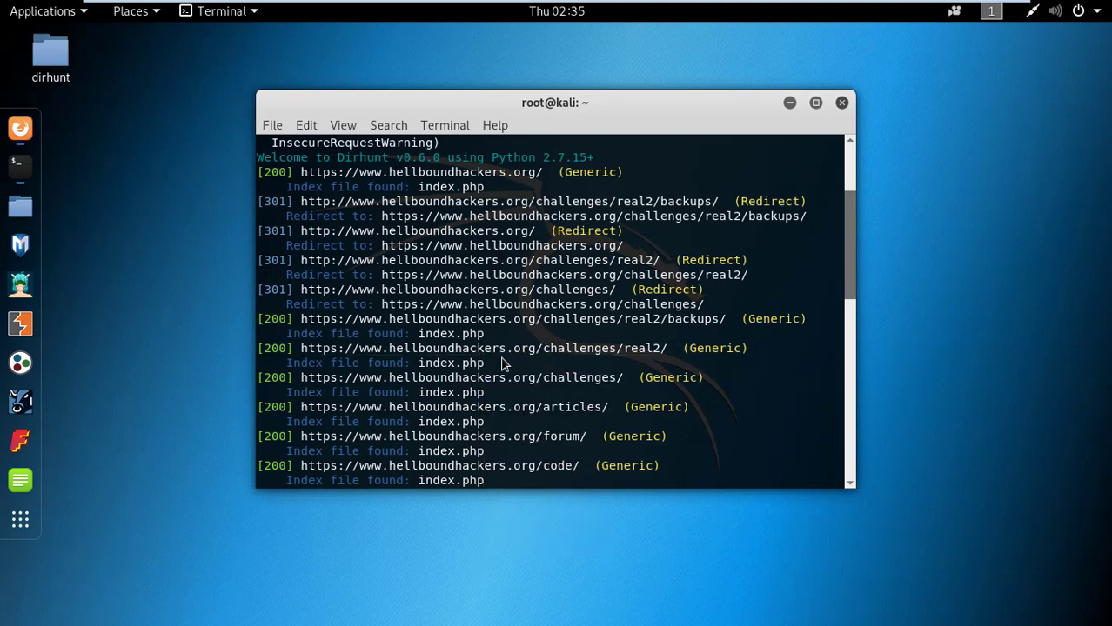
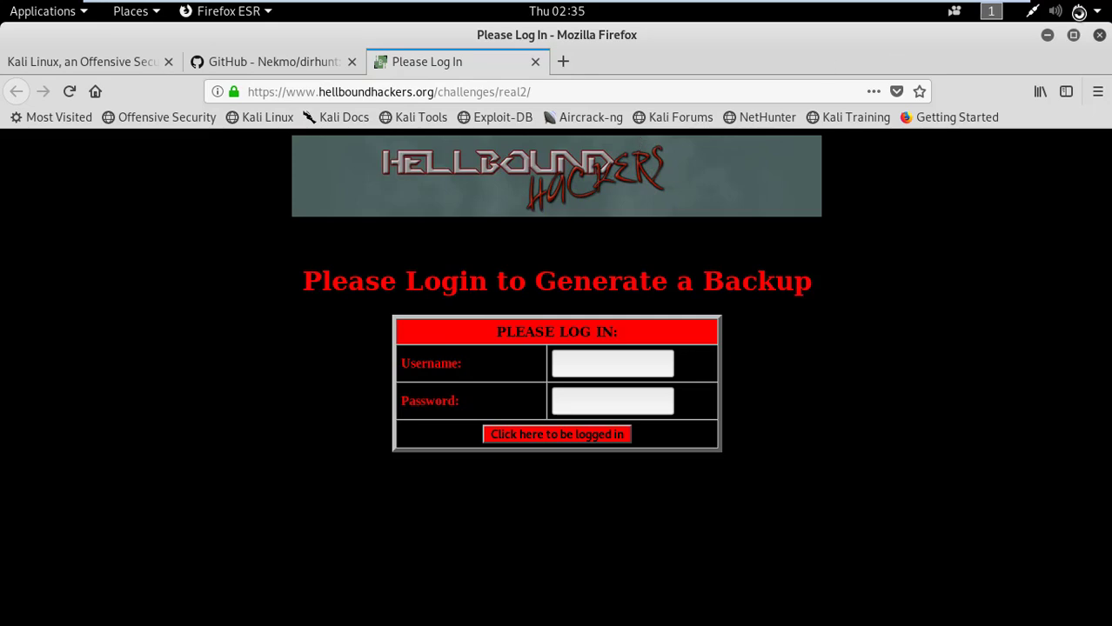
Step: Minimize Firefox and bring up link options for the hawkster.html profile in the dirhunt results
{"action": "left_click", "coordinate": [1047, 35]}
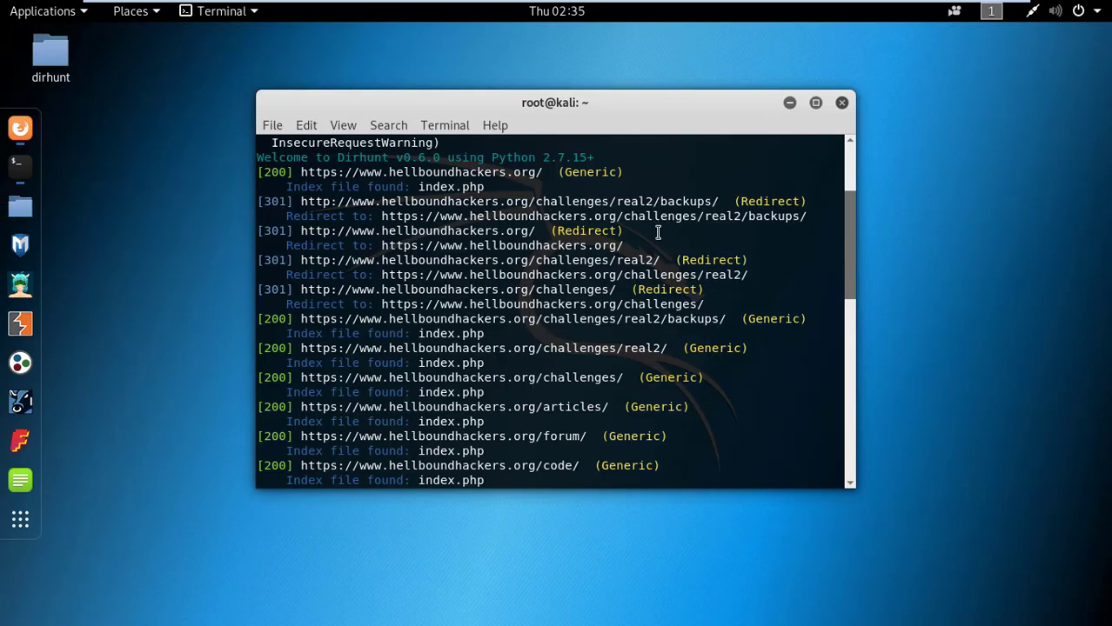
{"action": "scroll", "coordinate": [658, 235], "scroll_direction": "down", "scroll_amount": 9}
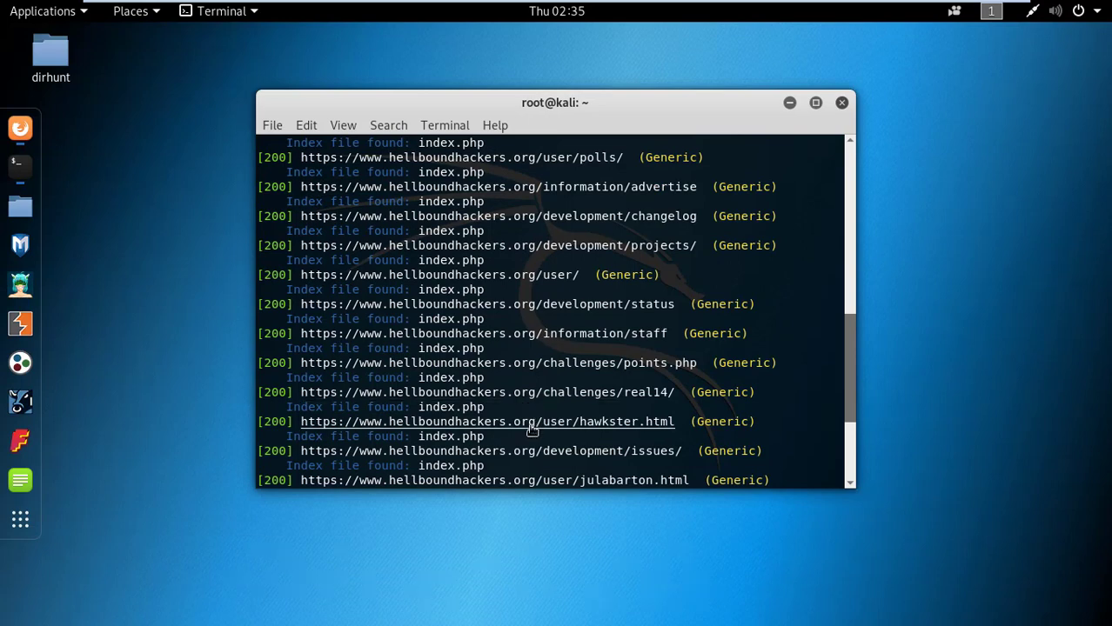
{"action": "right_click", "coordinate": [532, 430]}
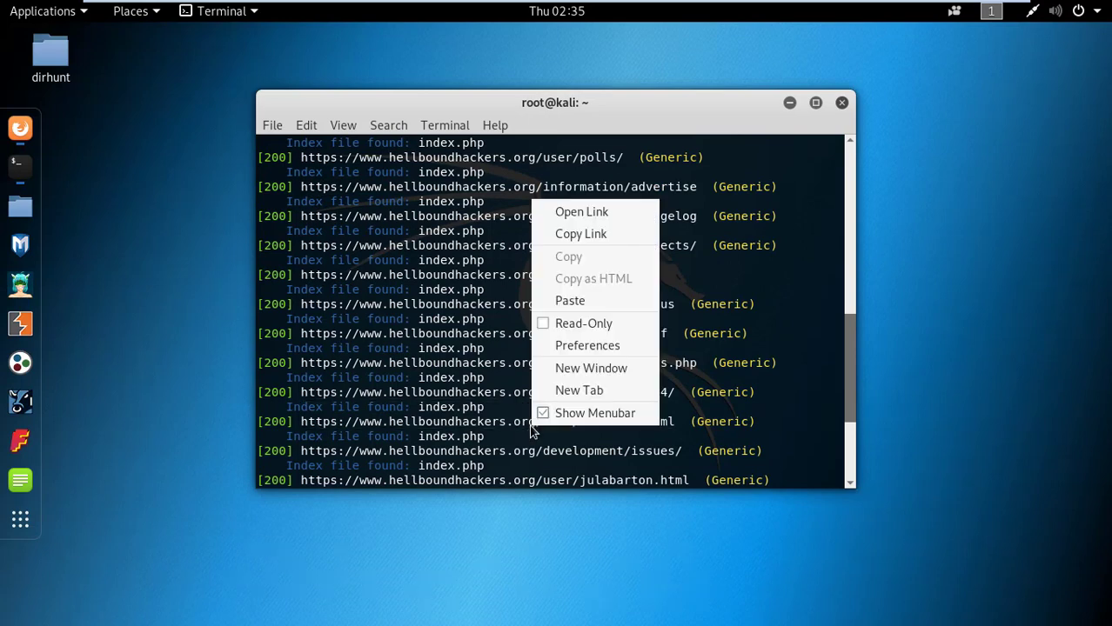
Step: Open the hawkster.html profile page in Firefox
{"action": "left_click", "coordinate": [570, 210]}
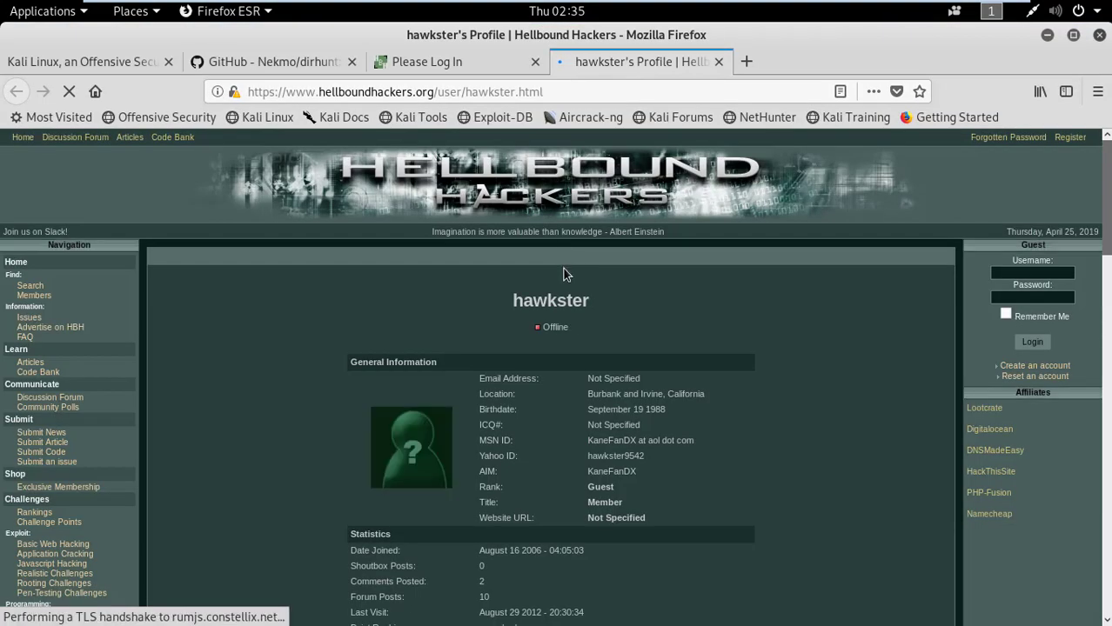
{"action": "scroll", "coordinate": [534, 328], "scroll_direction": "down", "scroll_amount": 10}
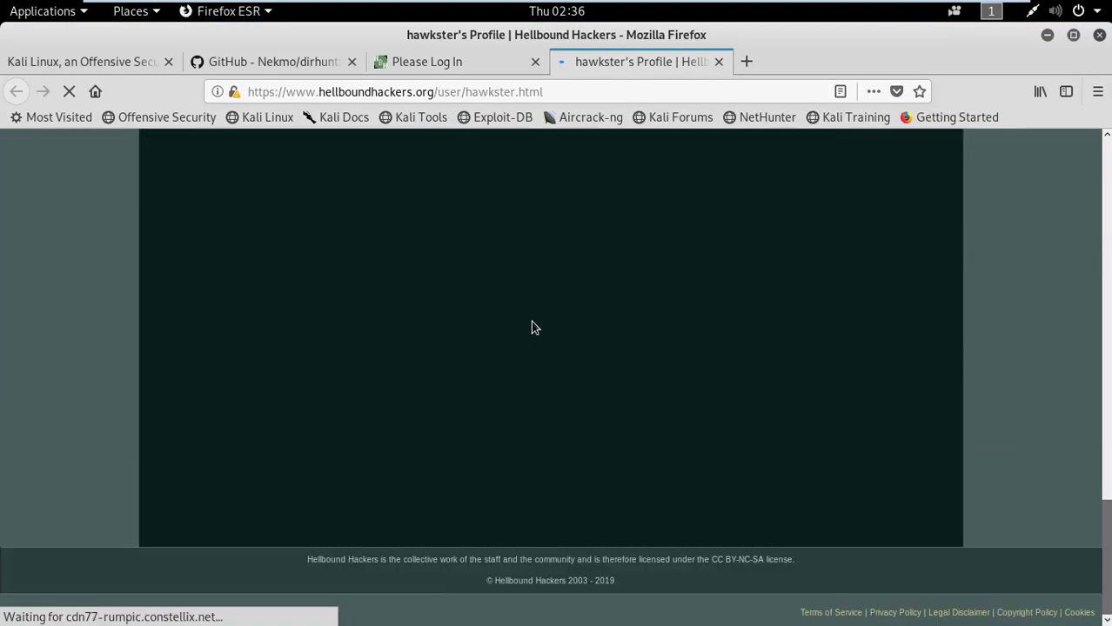
{"action": "scroll", "coordinate": [531, 322], "scroll_direction": "up", "scroll_amount": 10}
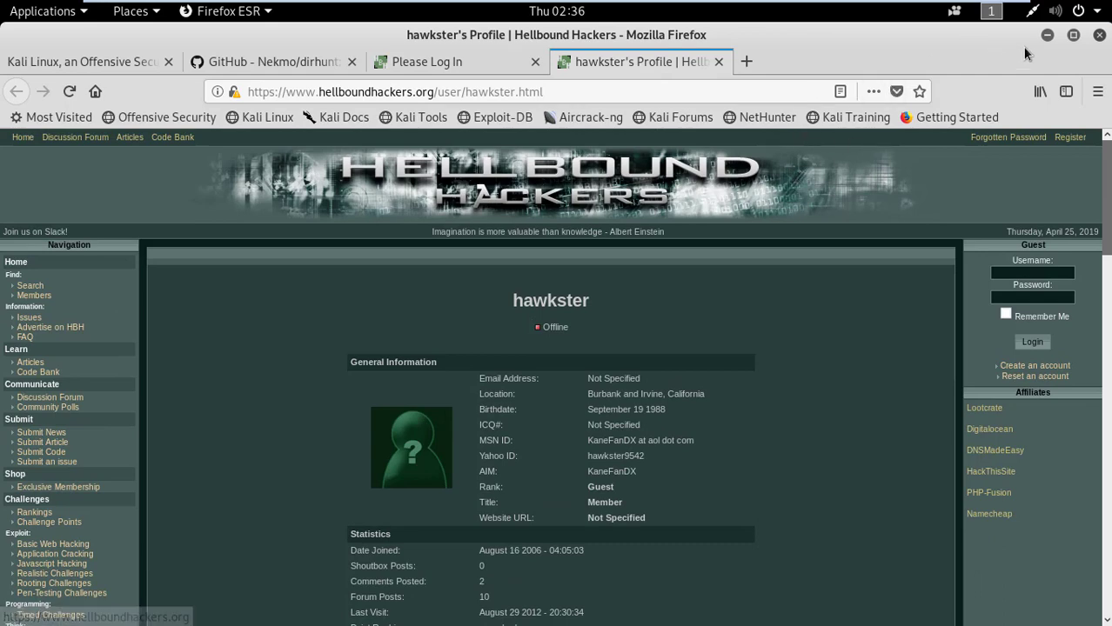
Step: Return to the terminal results and open the cioic.html profile page in a new tab
{"action": "left_click", "coordinate": [1046, 34]}
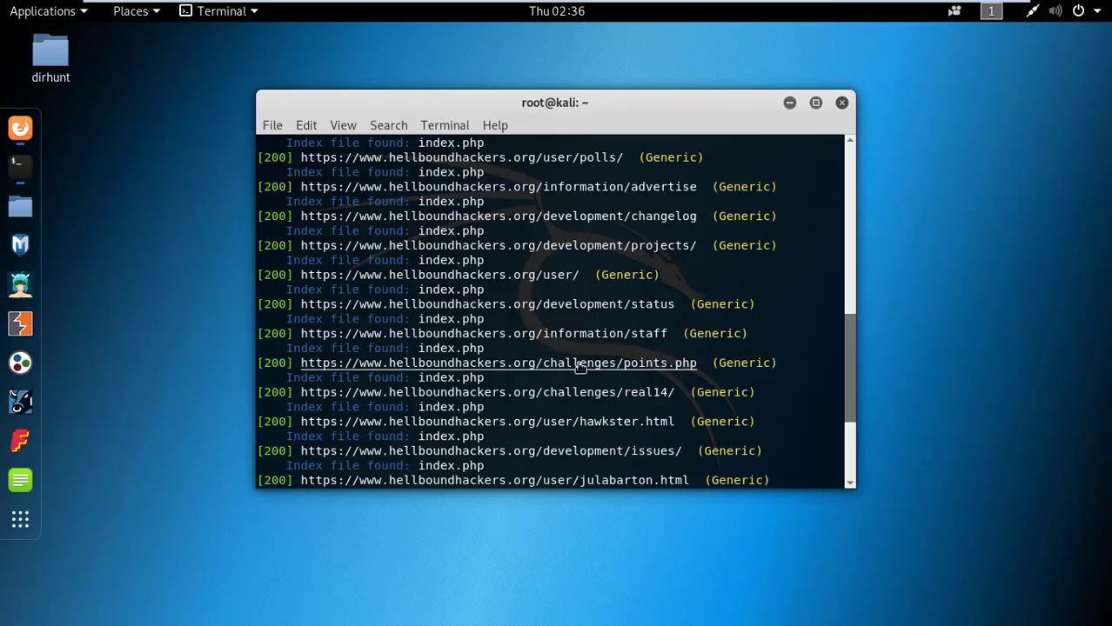
{"action": "scroll", "coordinate": [578, 367], "scroll_direction": "down", "scroll_amount": 4}
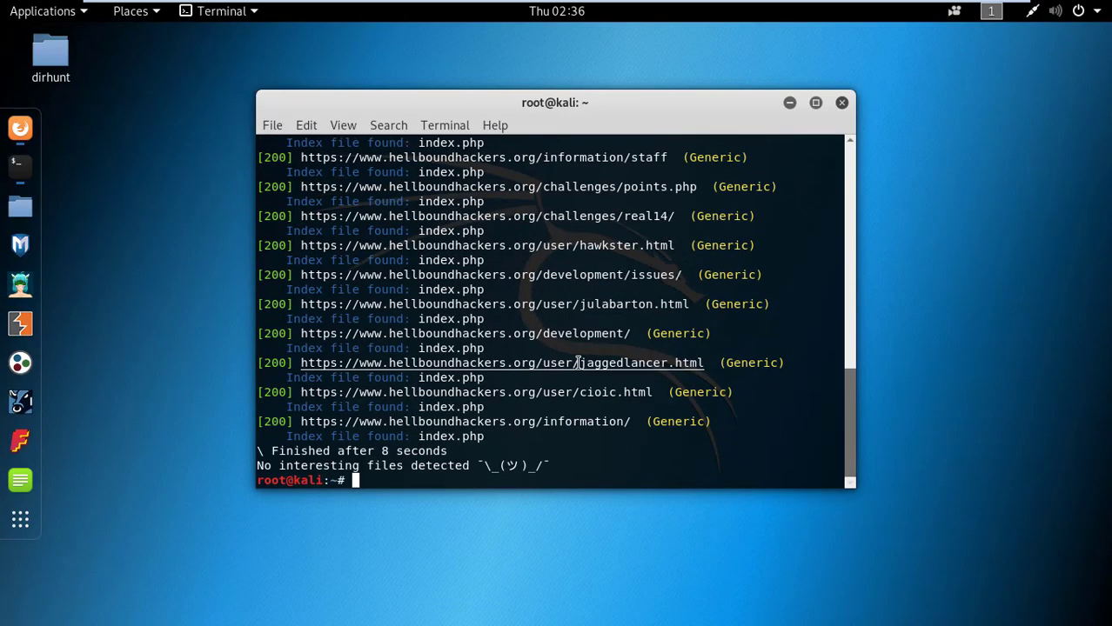
{"action": "right_click", "coordinate": [539, 399]}
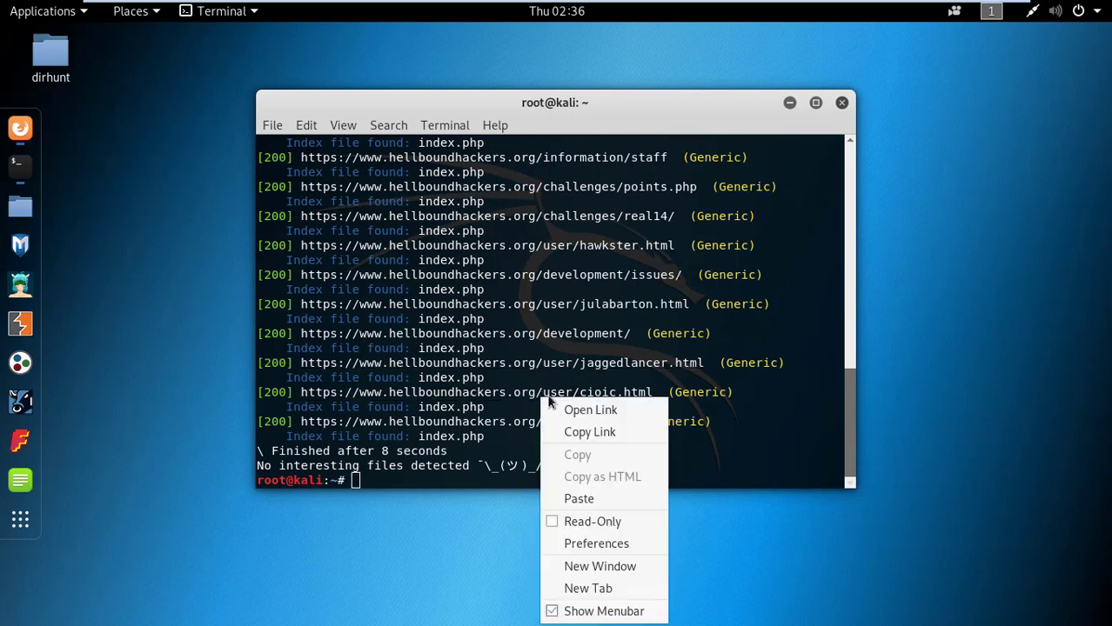
{"action": "left_click", "coordinate": [563, 414]}
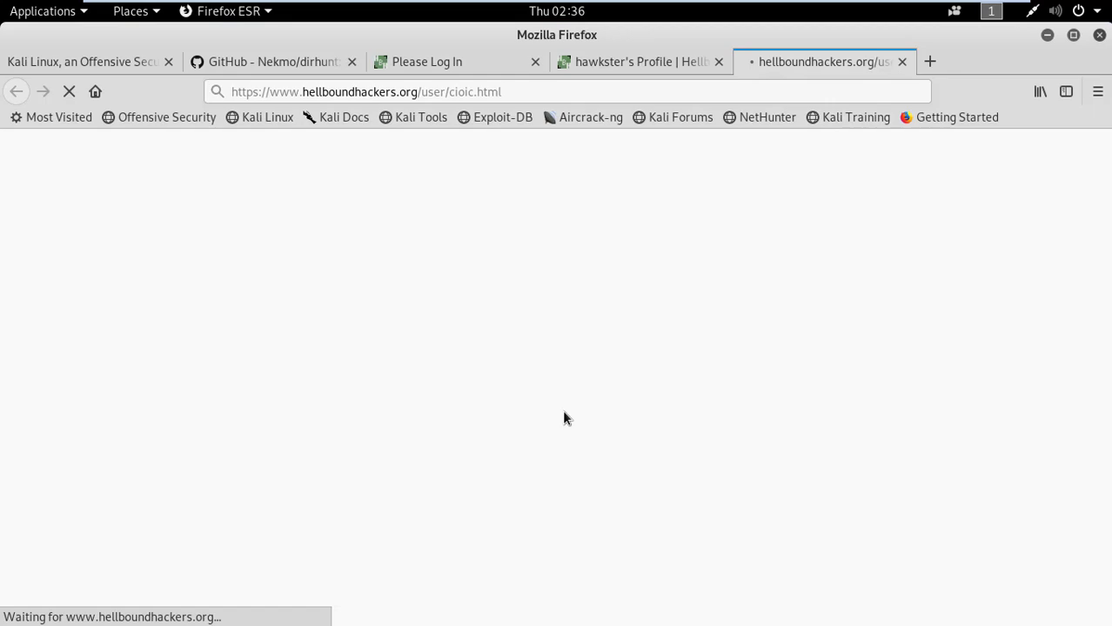
Step: Once the cioic.html profile loads, minimize Firefox and scroll the dirhunt output back to the top
{"action": "scroll", "coordinate": [540, 429], "scroll_direction": "down", "scroll_amount": 10}
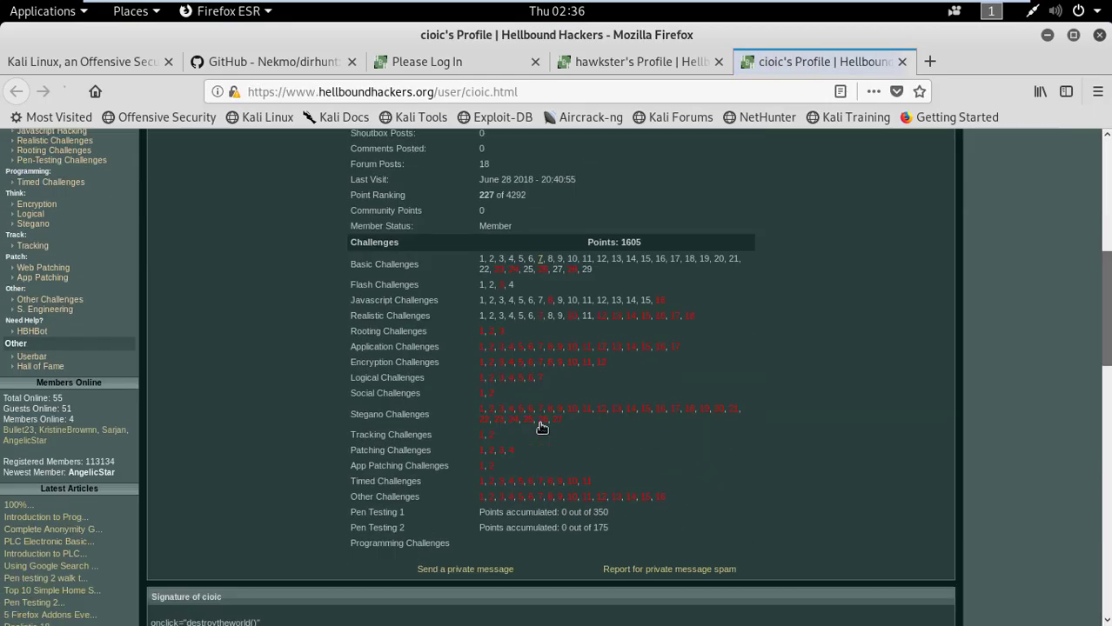
{"action": "scroll", "coordinate": [539, 429], "scroll_direction": "up", "scroll_amount": 9}
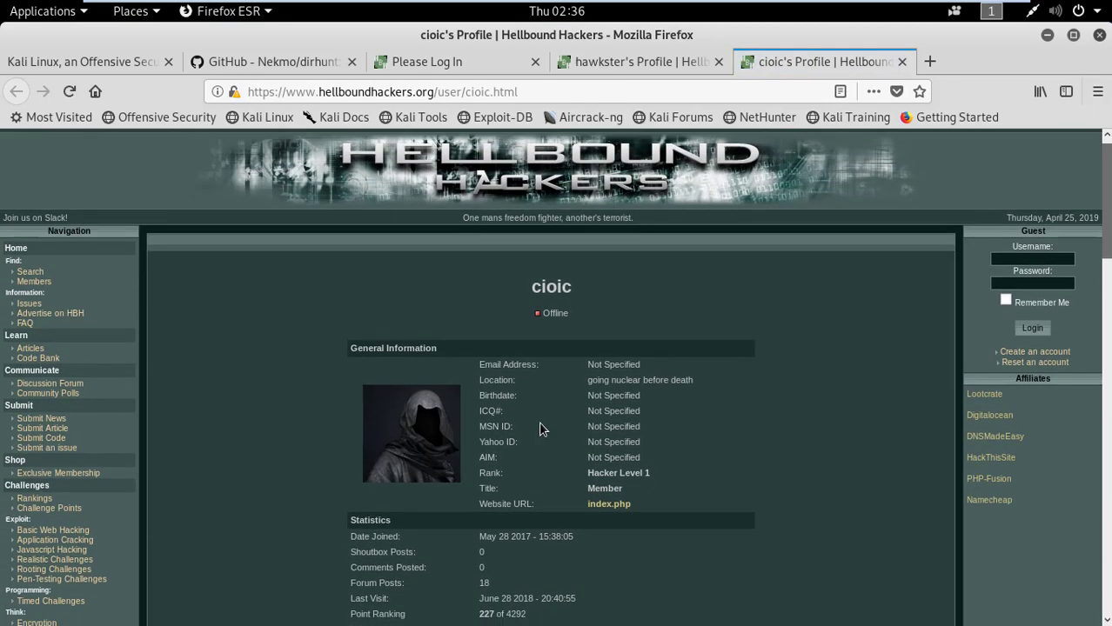
{"action": "scroll", "coordinate": [566, 400], "scroll_direction": "down", "scroll_amount": 1}
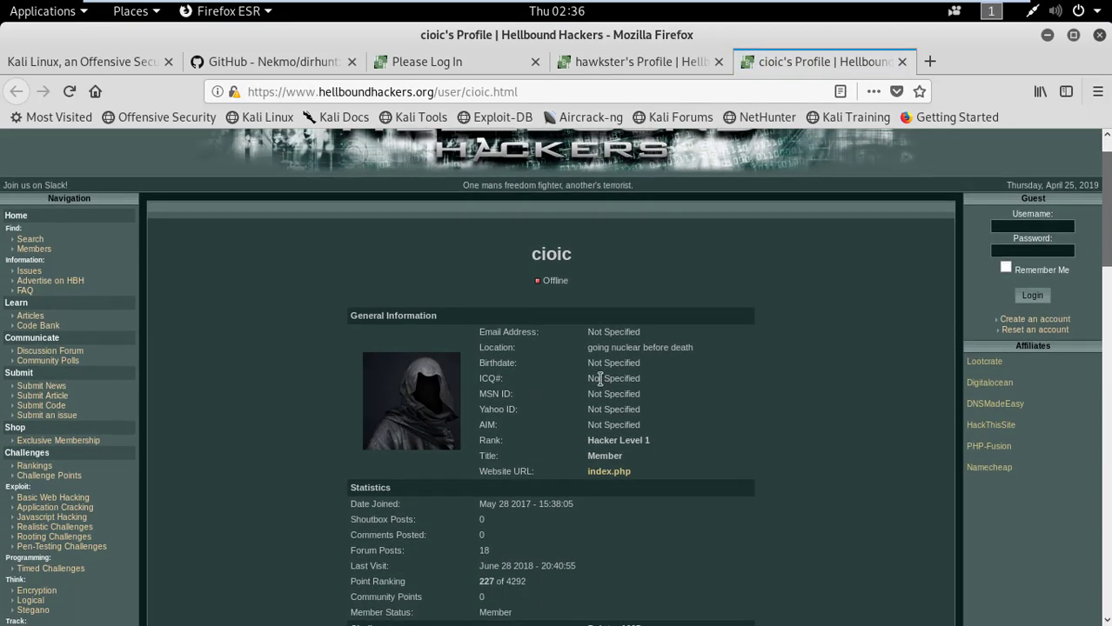
{"action": "left_click", "coordinate": [1046, 35]}
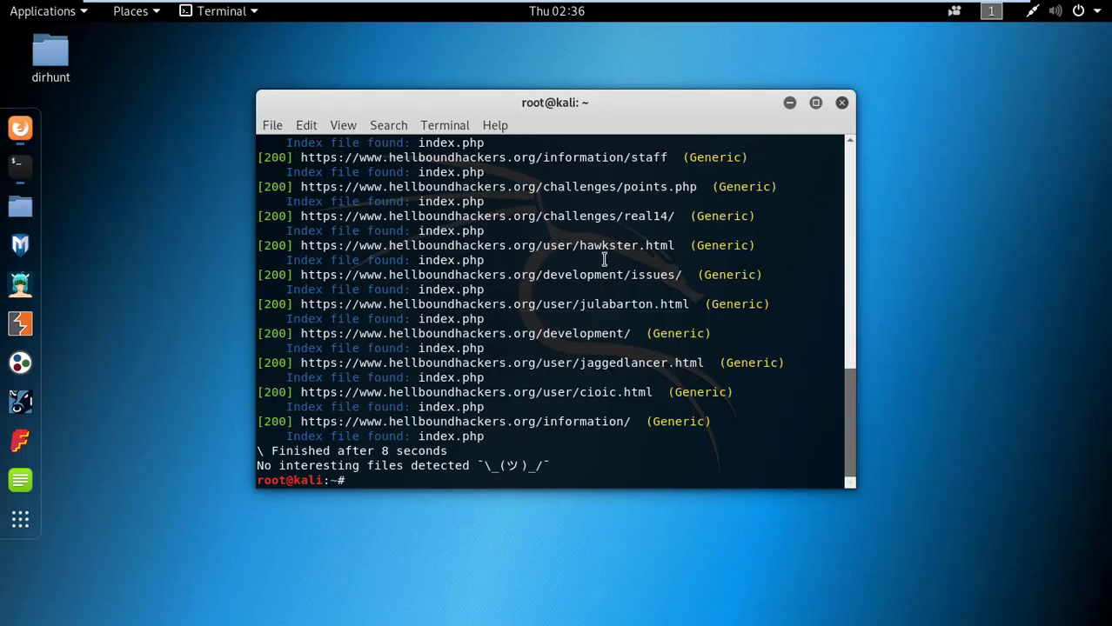
{"action": "scroll", "coordinate": [604, 259], "scroll_direction": "up", "scroll_amount": 10}
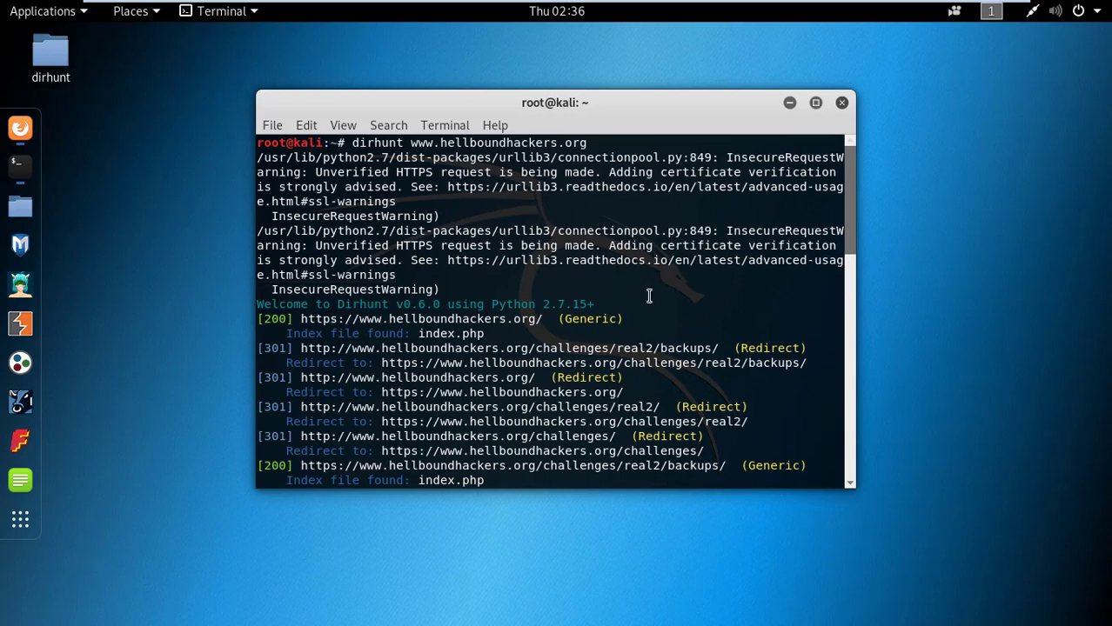